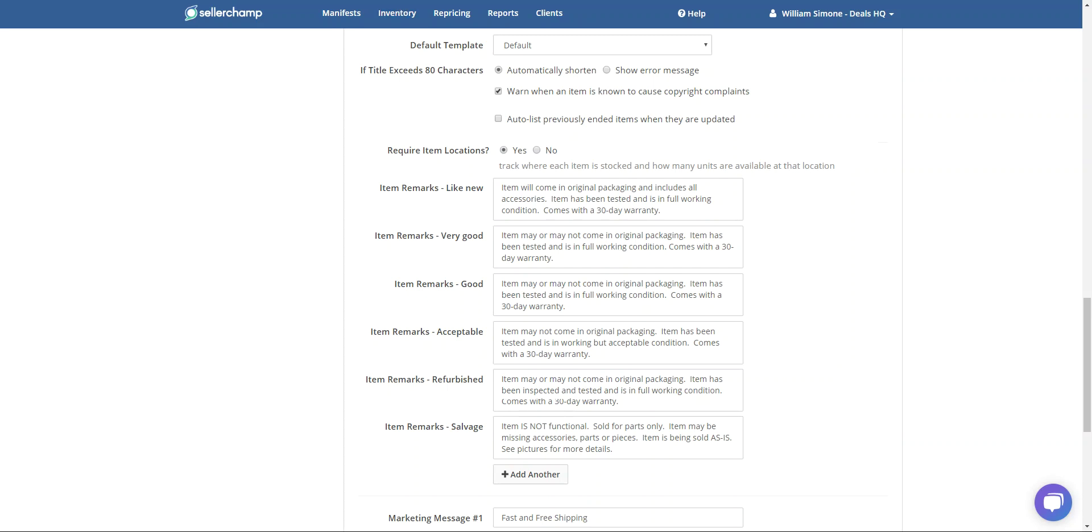
- On the 03-05-2019 manifest, add item B07GBFXMBX and pick the 1999 Passat listing
click(412, 0)
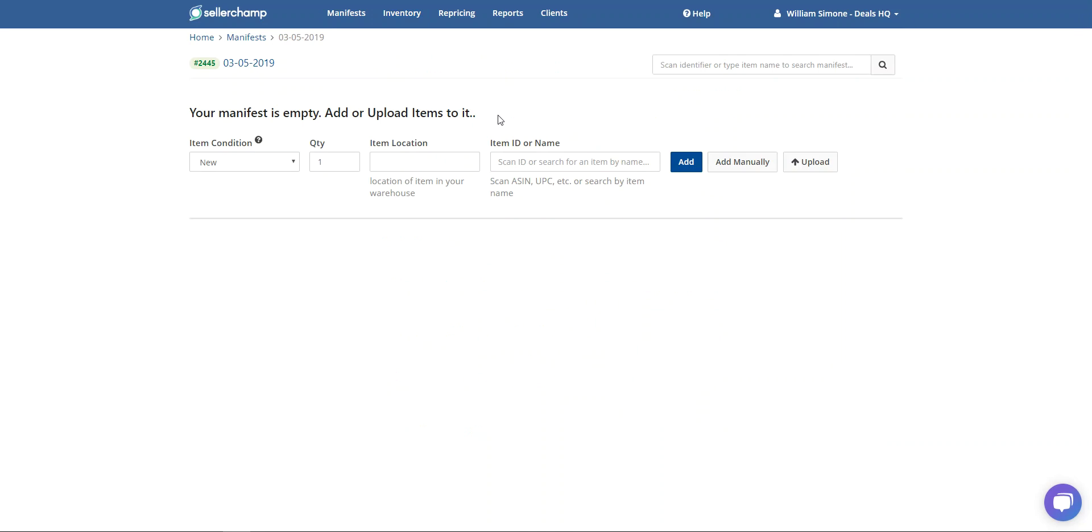
click(505, 159)
right_click(505, 157)
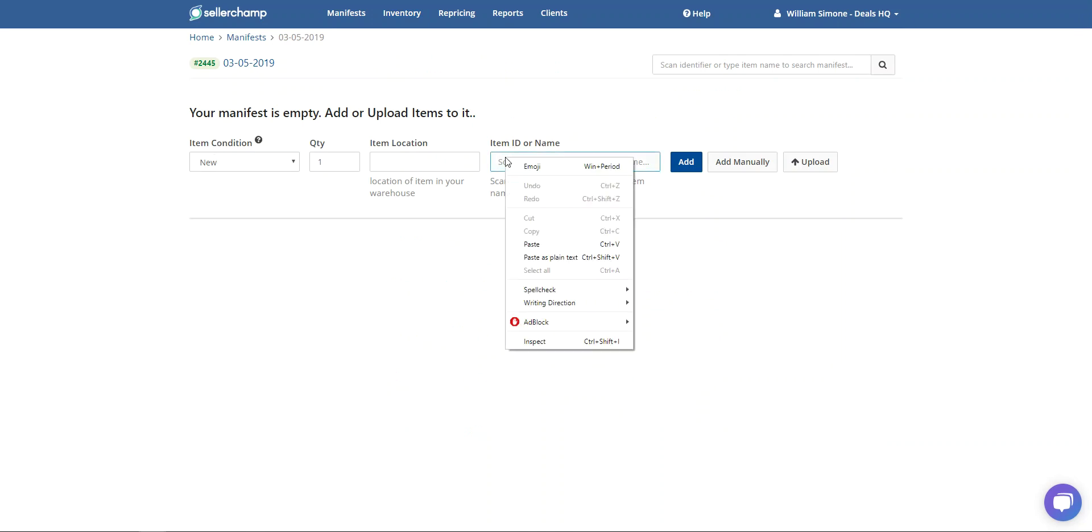
click(532, 236)
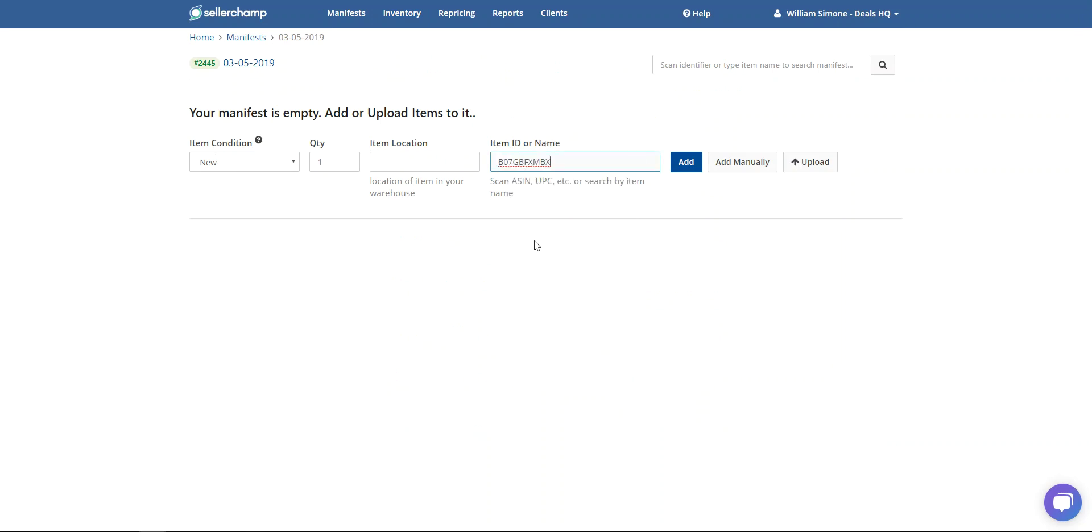
click(685, 162)
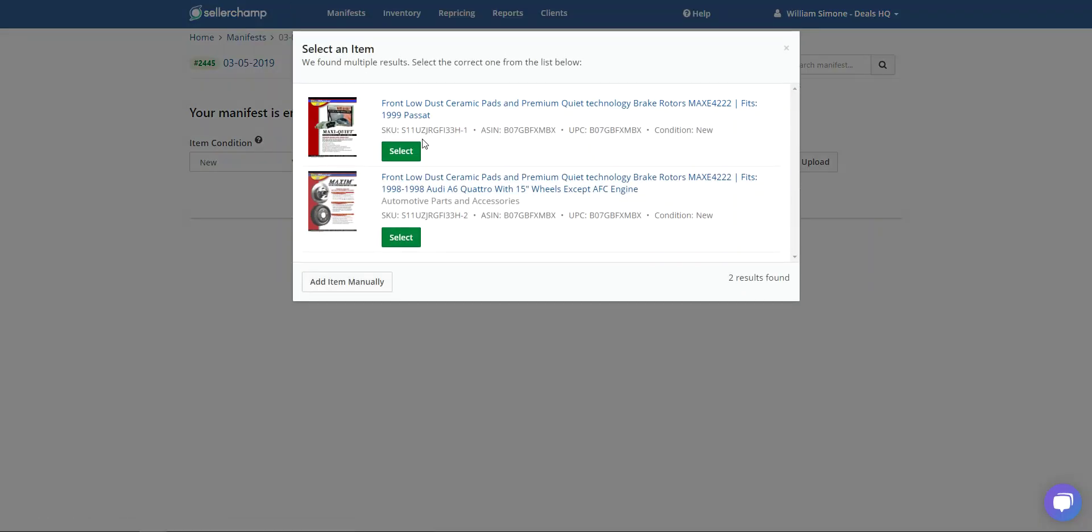
click(402, 150)
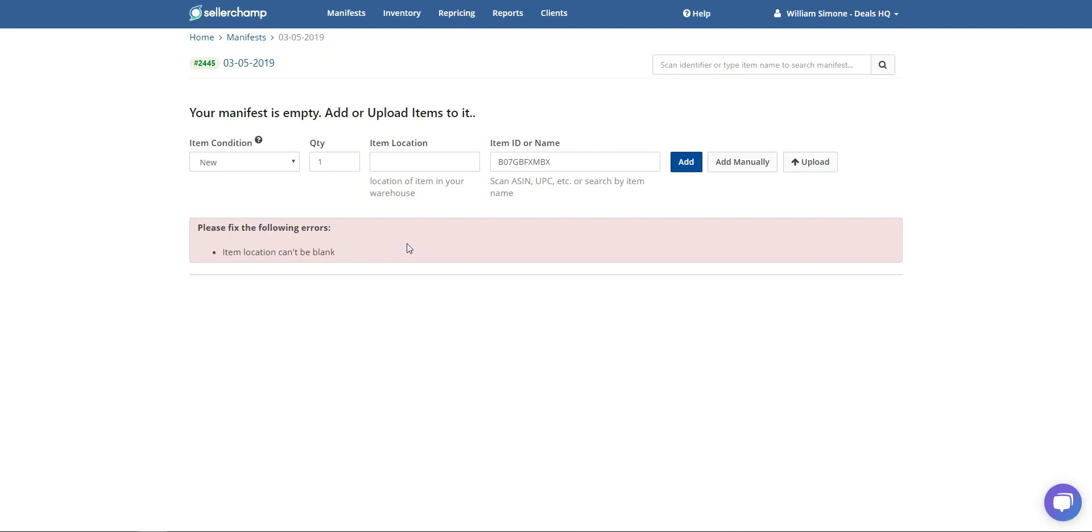
- Add the 1999 Passat item again with item location G3
click(417, 159)
text(G3)
click(678, 164)
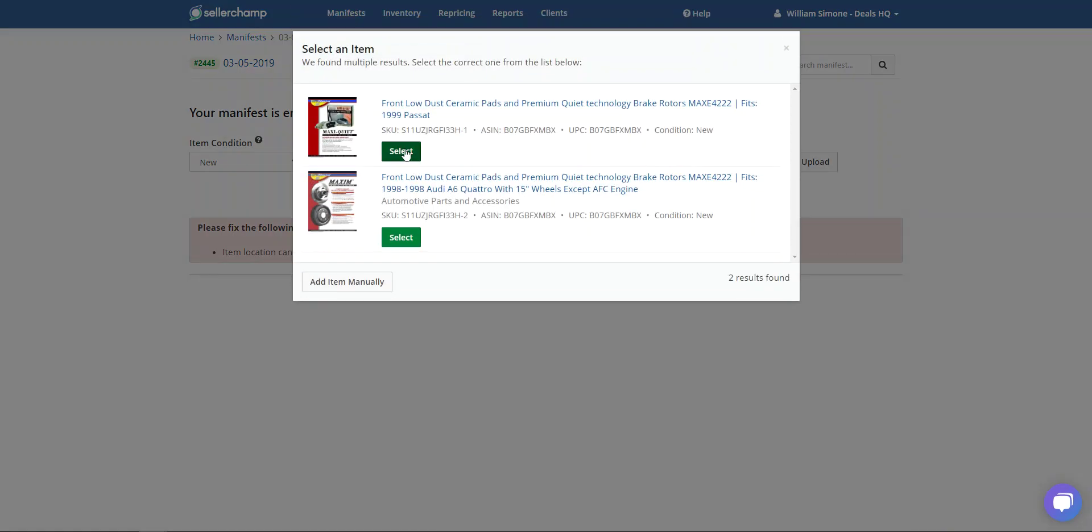
click(405, 155)
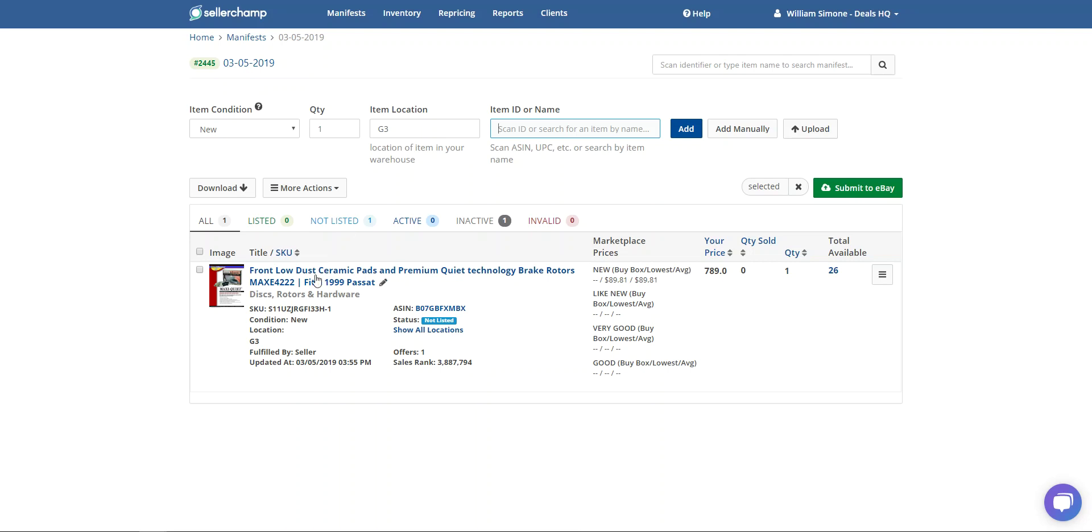
- Change the item's location inline from G3 to H3
click(266, 351)
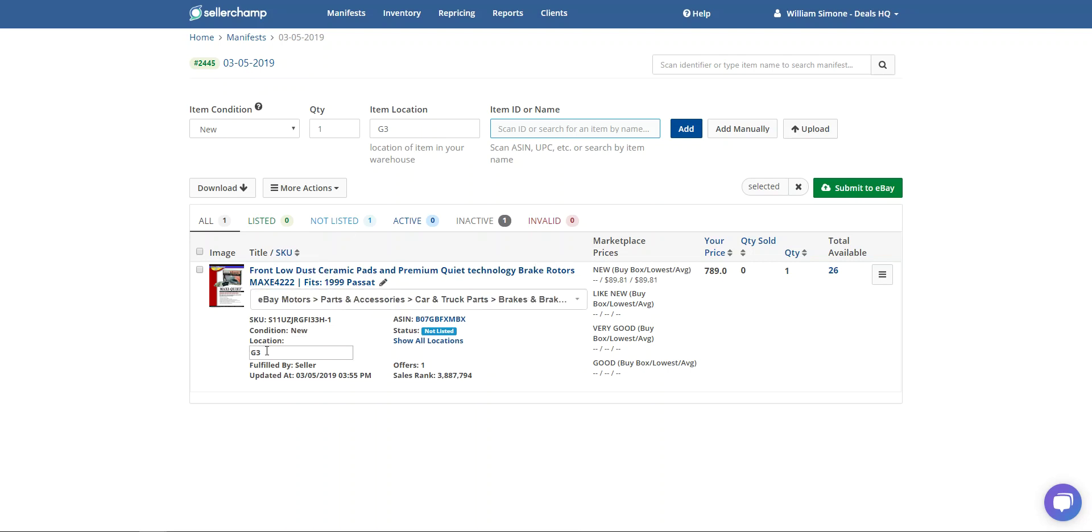
double_click(262, 352)
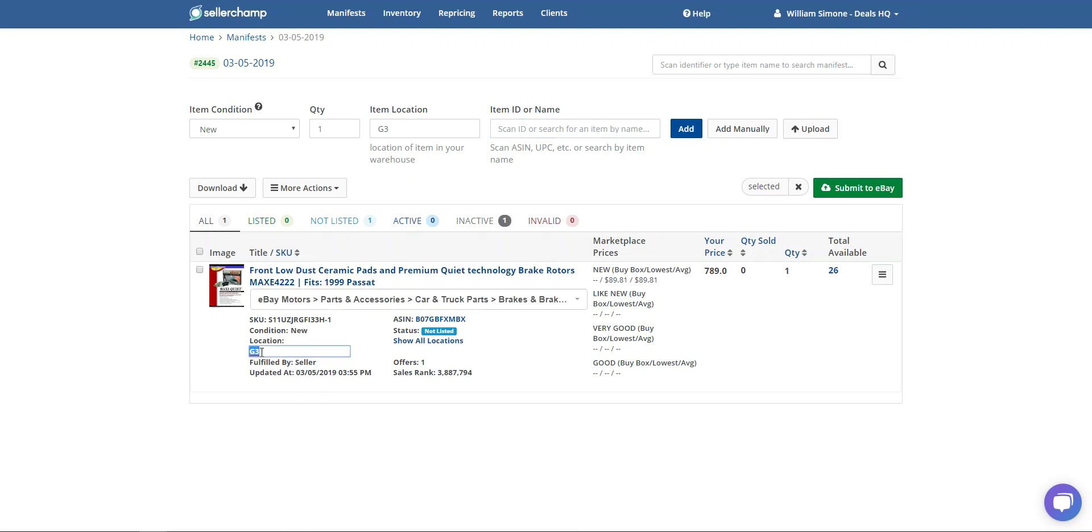
text(h)
key(BackSpace)
text(H3)
click(225, 334)
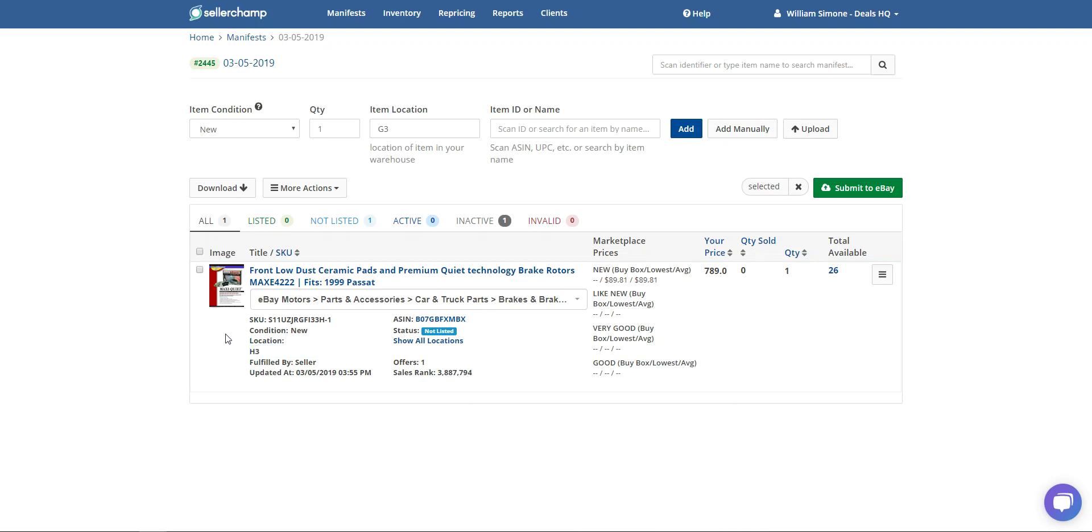
- Assign location LM4 to the selected item, leaving previous locations uncleared
click(201, 271)
click(305, 191)
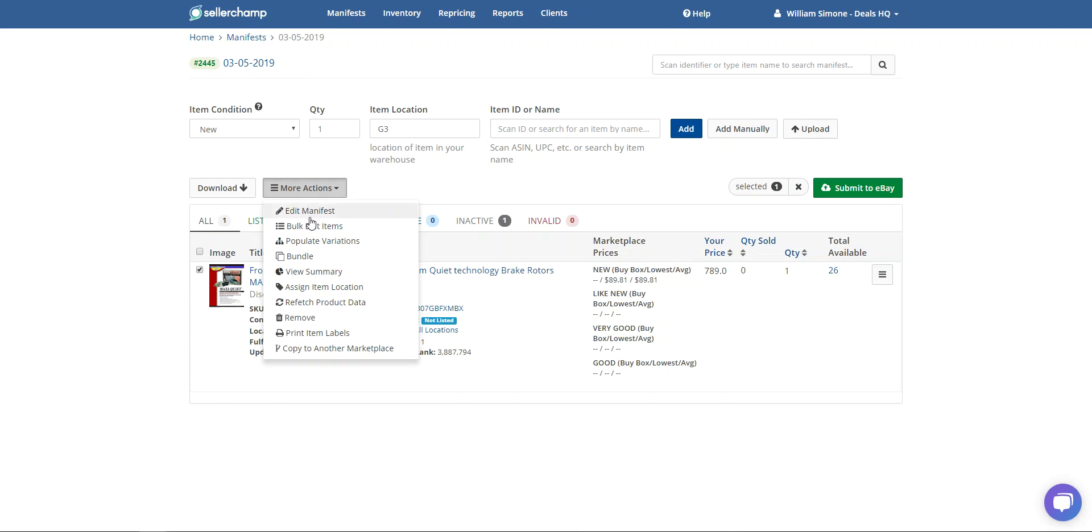
click(310, 287)
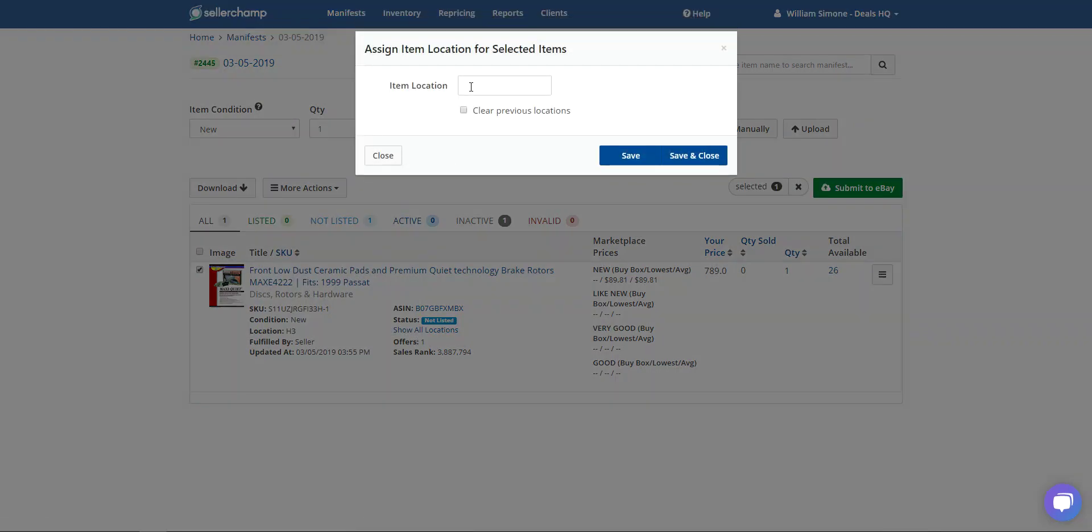
click(471, 86)
click(480, 107)
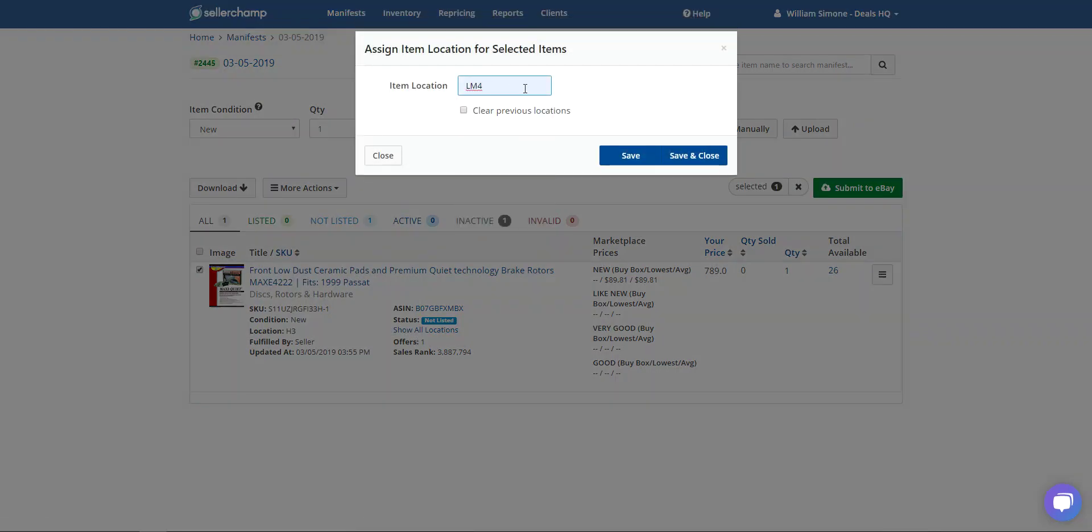
click(489, 112)
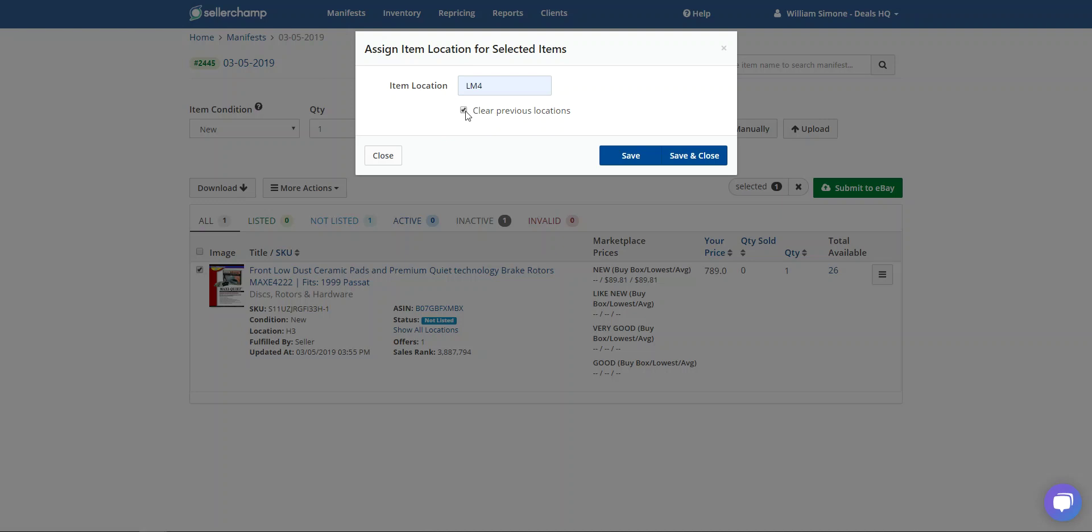
click(463, 111)
click(685, 157)
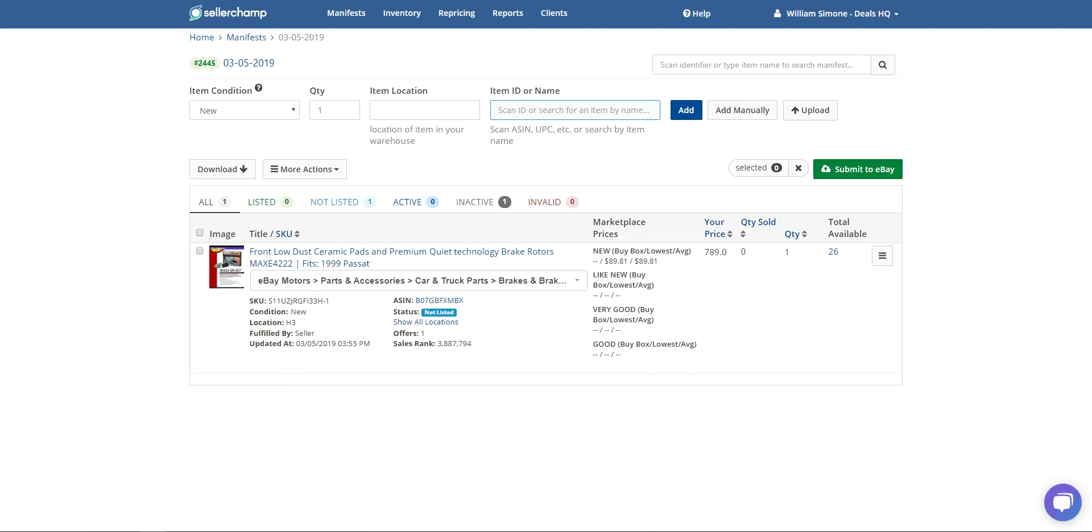
- Close the inline editor showing LM4, check the item's category, and go to its inventory entry
click(350, 355)
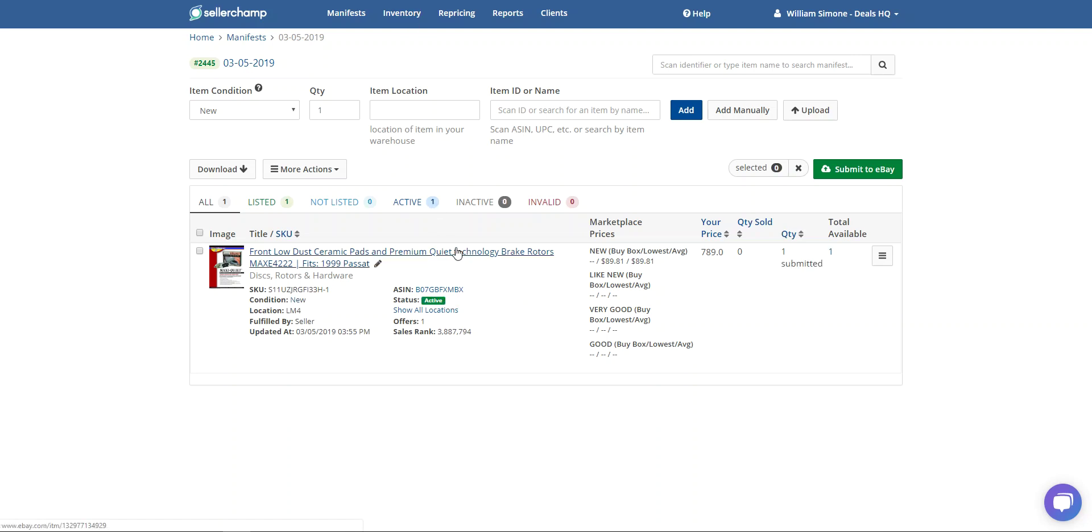
click(465, 273)
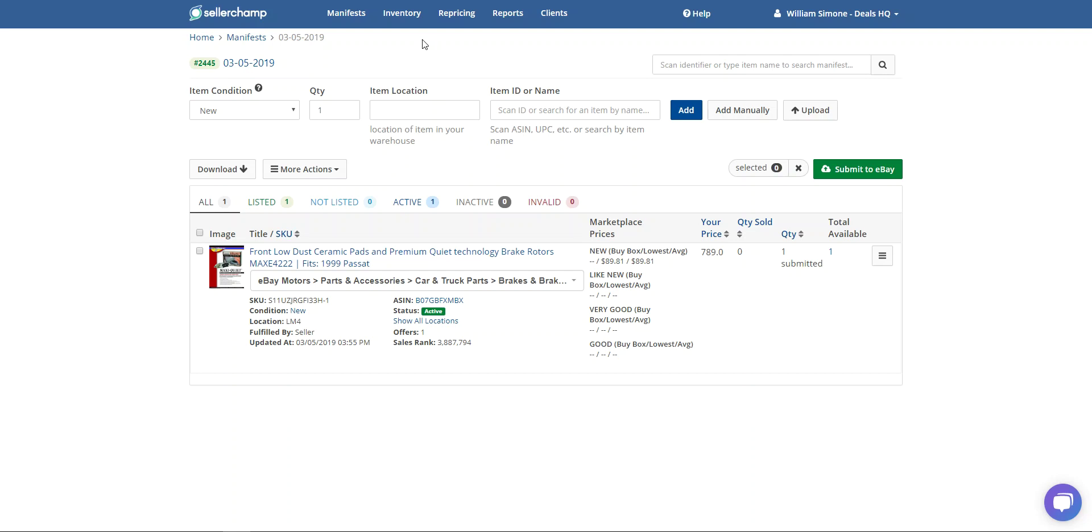
click(402, 13)
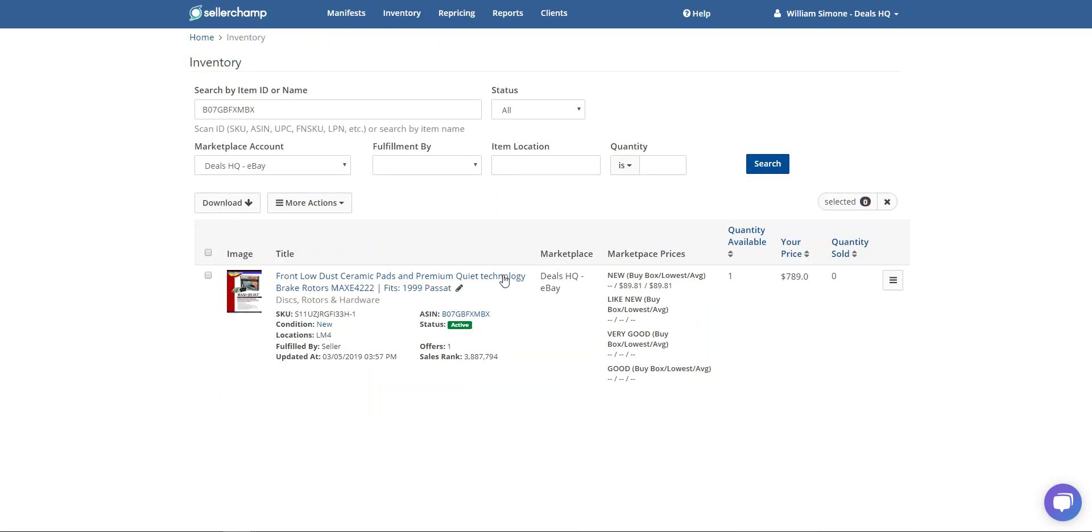
- Review the item's LM4 location inline, in Assign Item Location, and its per-location quantity of 1
click(330, 336)
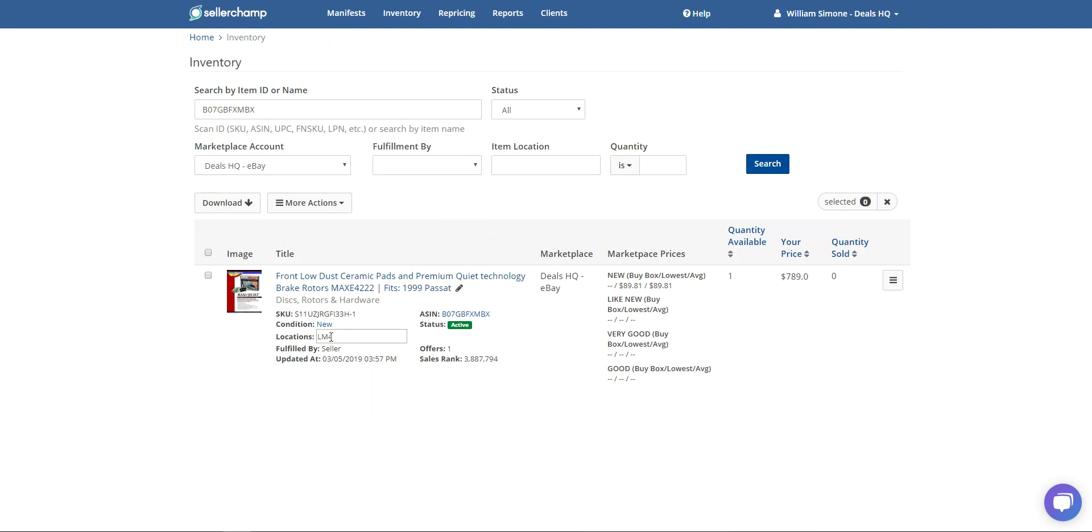
key(Return)
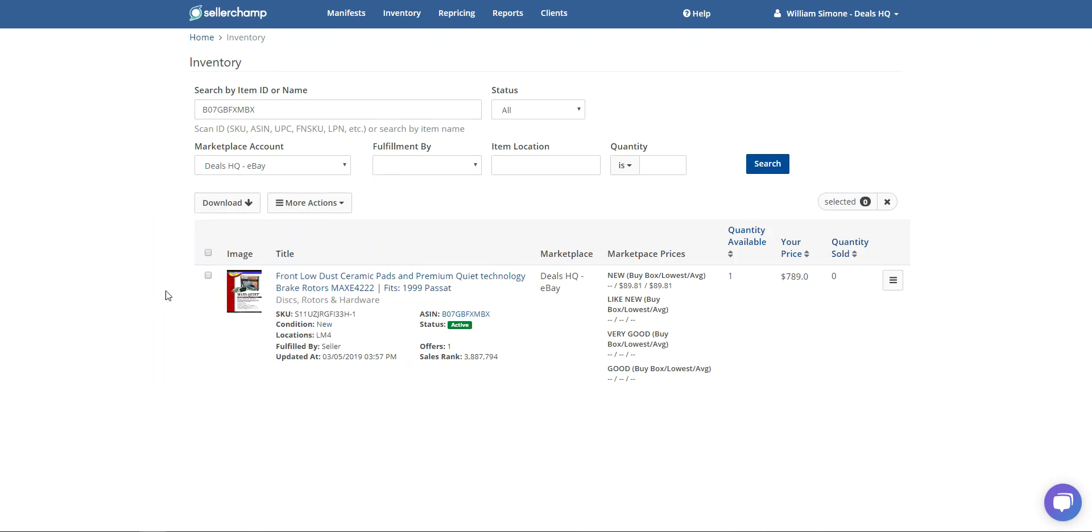
click(314, 206)
click(314, 227)
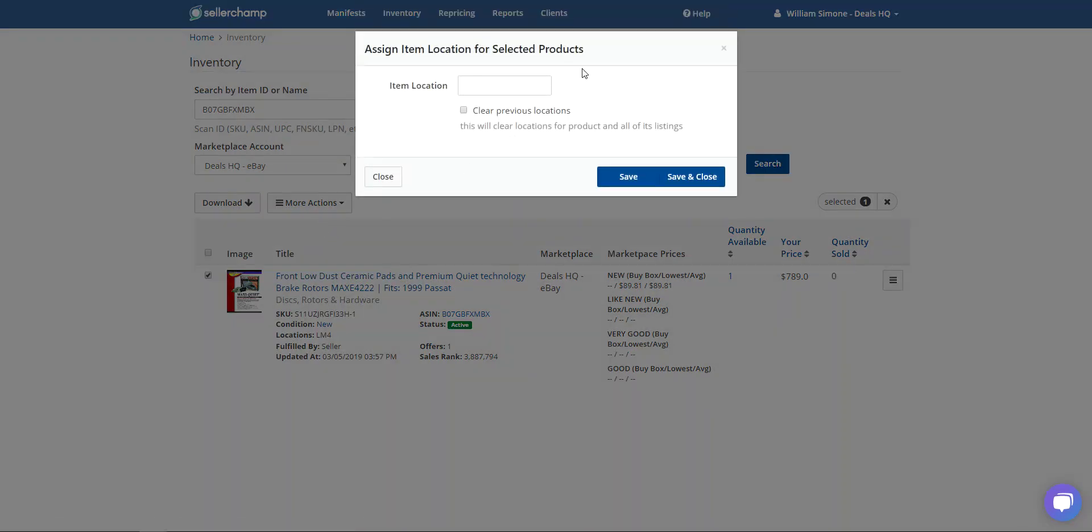
click(723, 48)
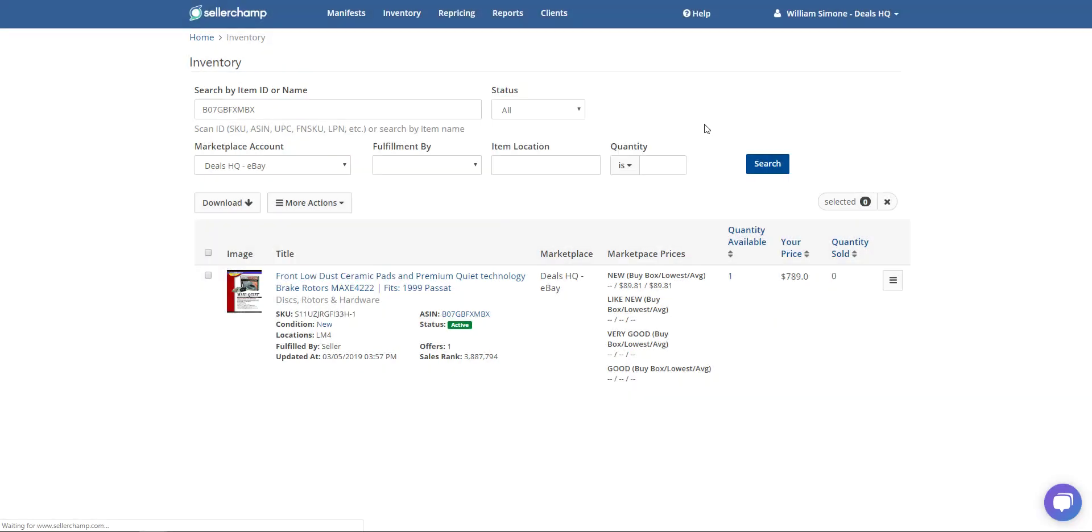
click(732, 280)
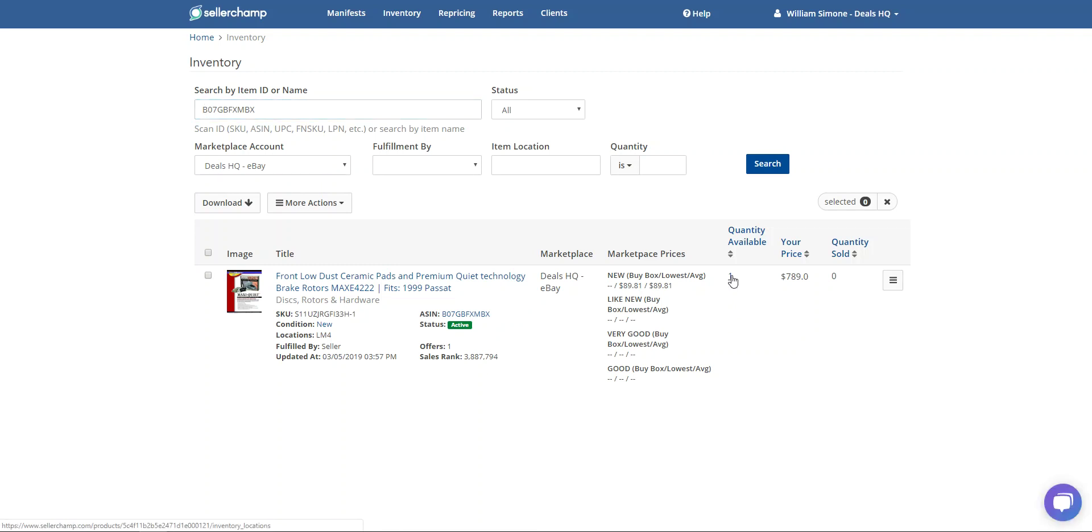
click(731, 279)
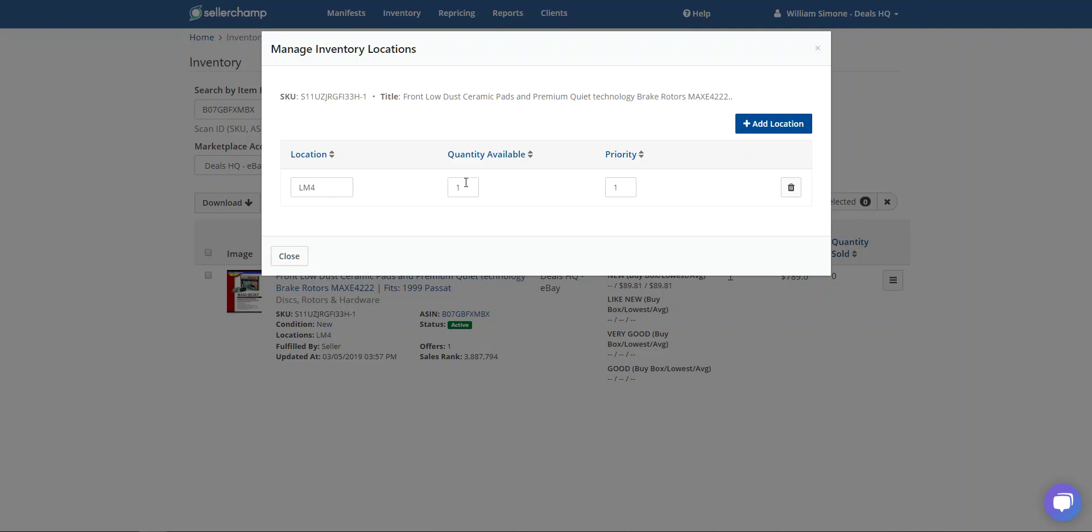
click(817, 51)
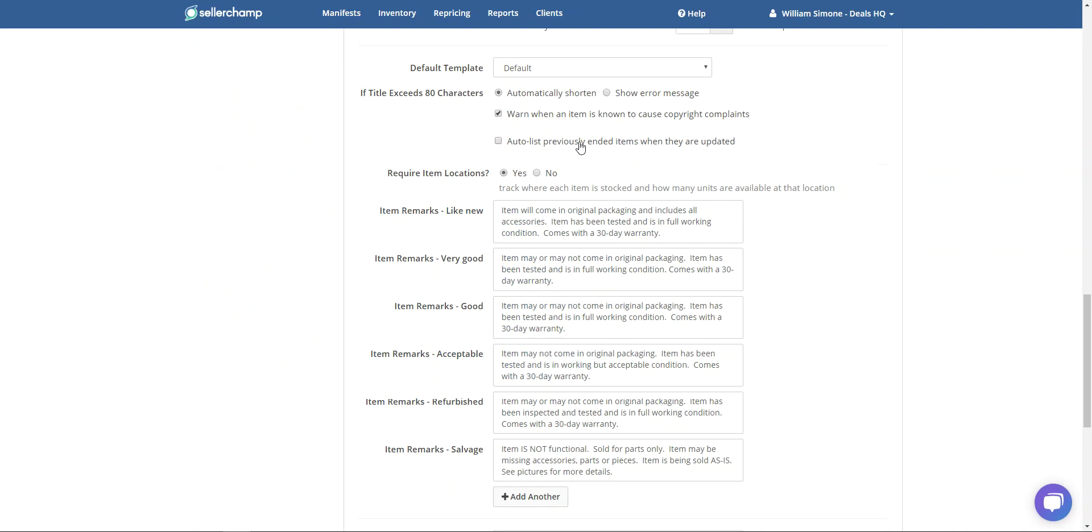
- Set Require Item Locations? to No and save the settings
click(537, 173)
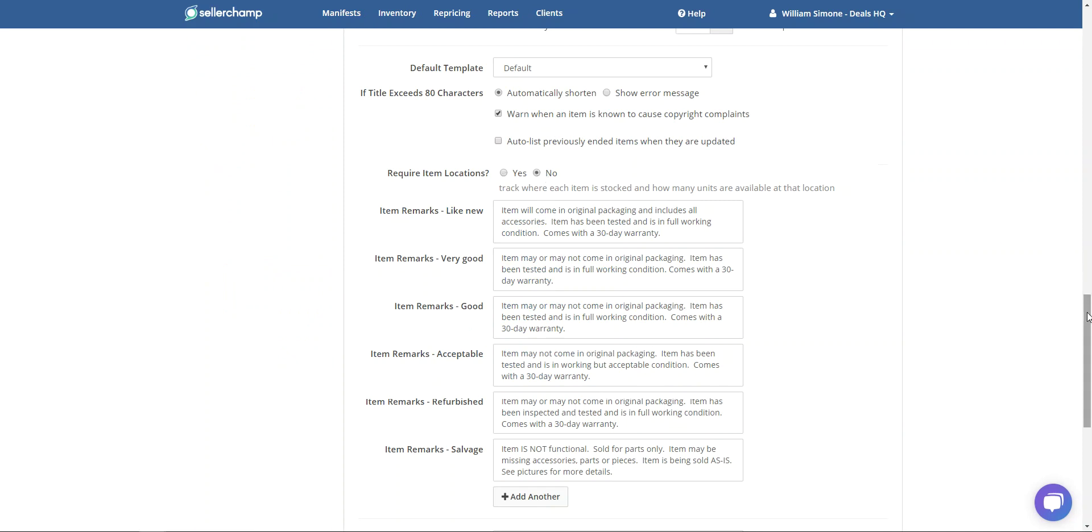
scroll(1083, 284, down, 7)
click(849, 464)
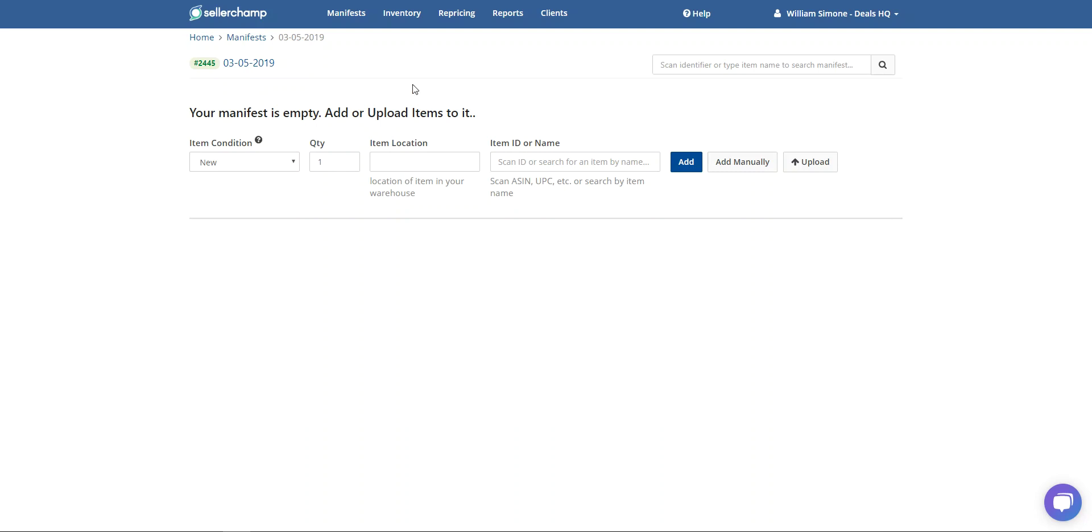
- Add ASIN B07GBFXMBX to the manifest and set its location inline to H5
right_click(505, 162)
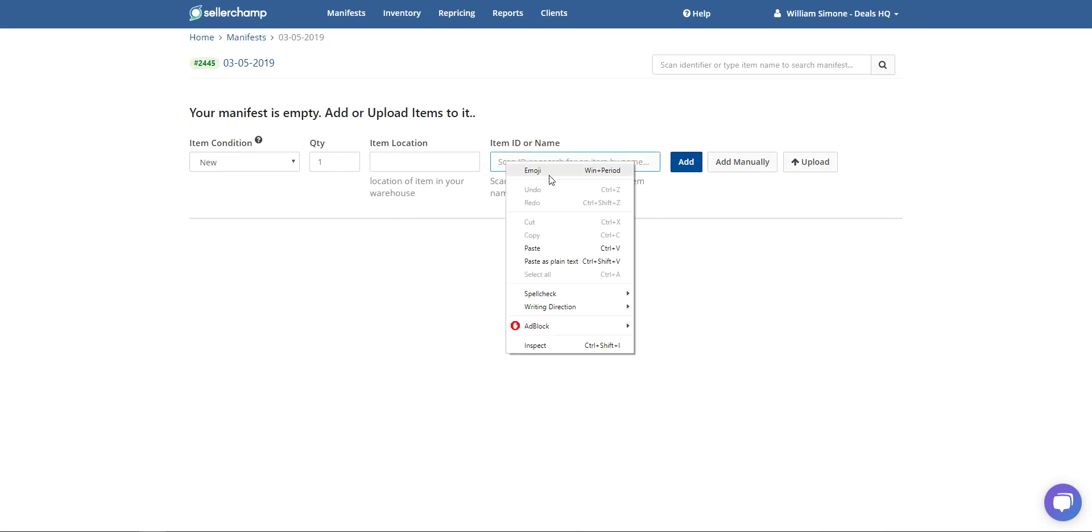
click(548, 248)
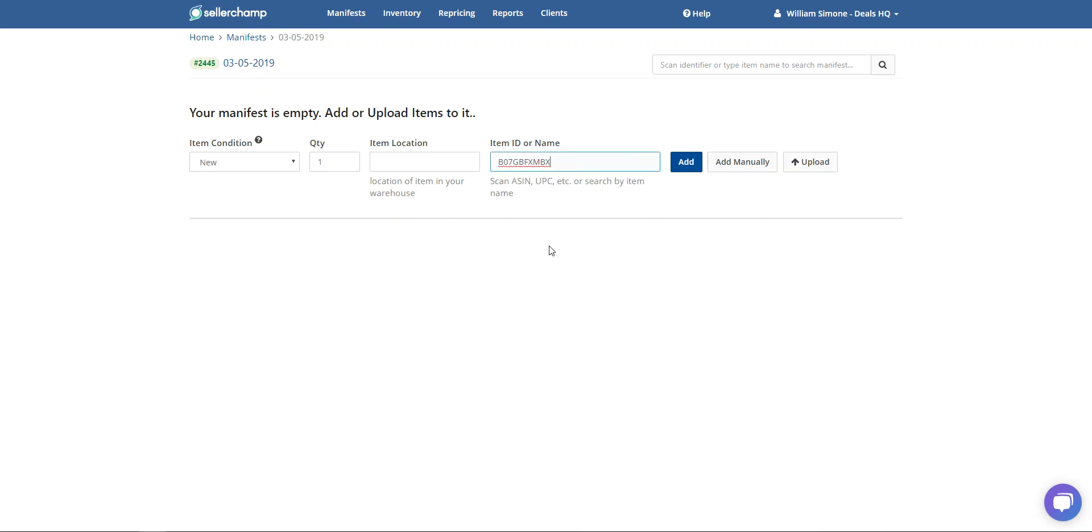
click(684, 164)
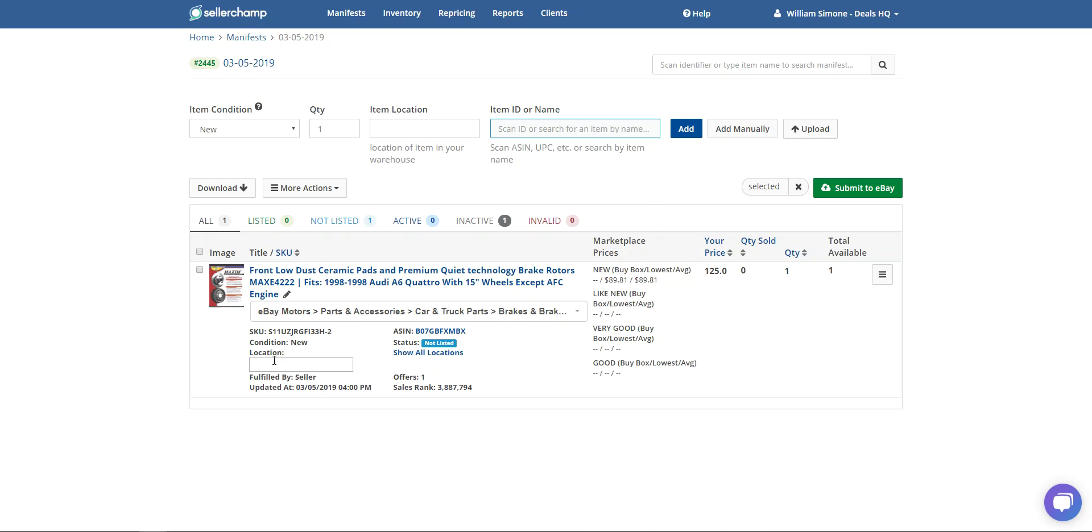
click(275, 364)
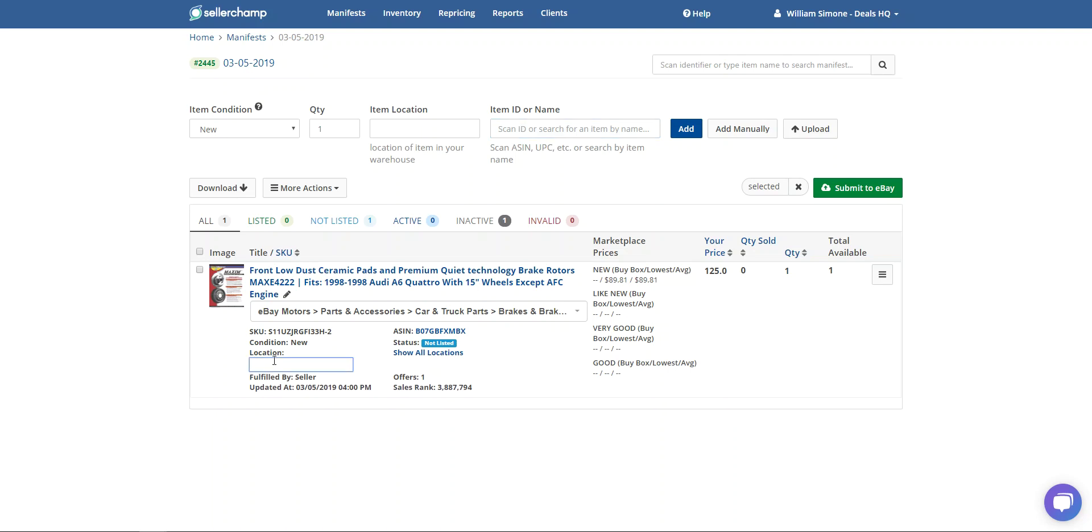
text(h5)
key(Return)
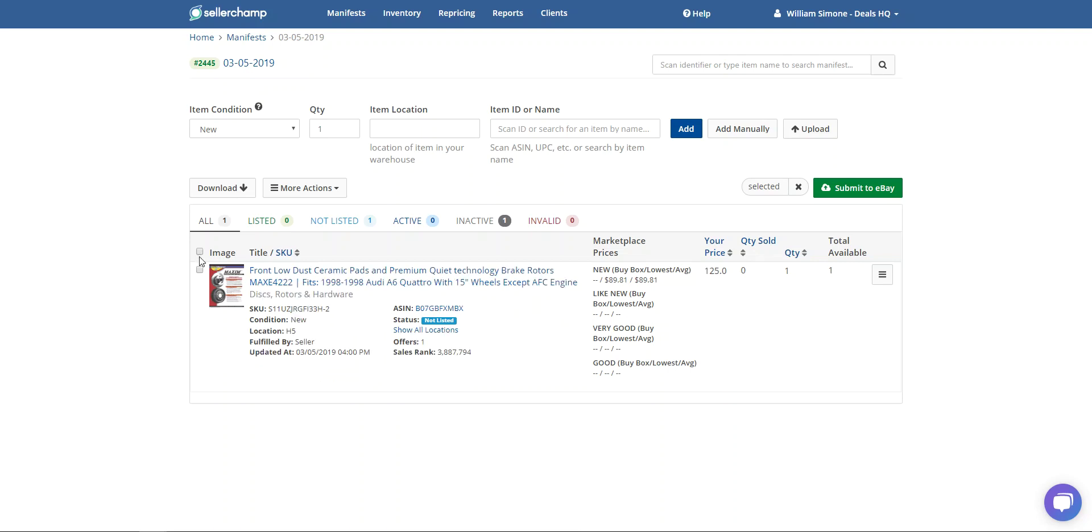
- Reassign the brake rotor item to location LM4 via Assign Item Location
click(199, 269)
click(328, 192)
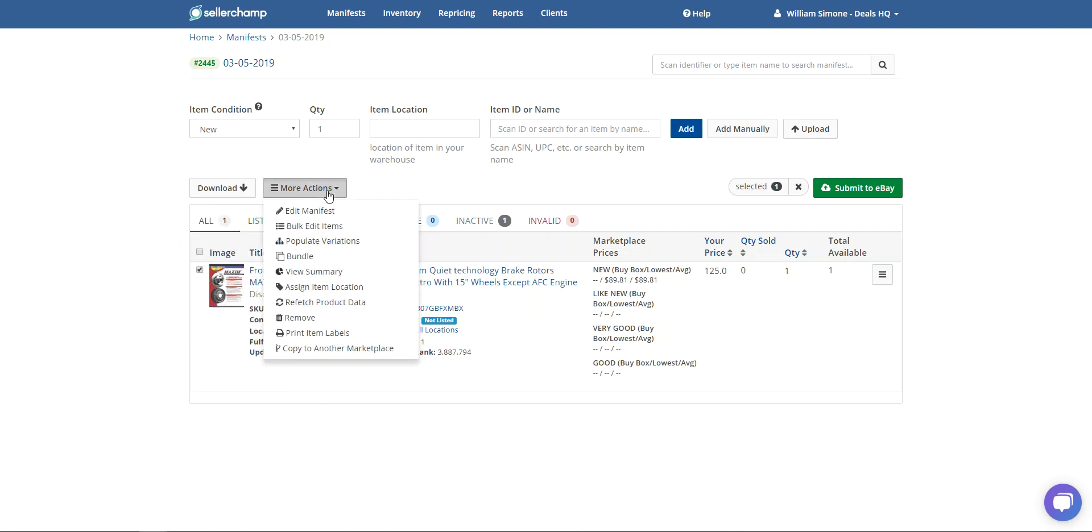
click(304, 287)
text(LM4)
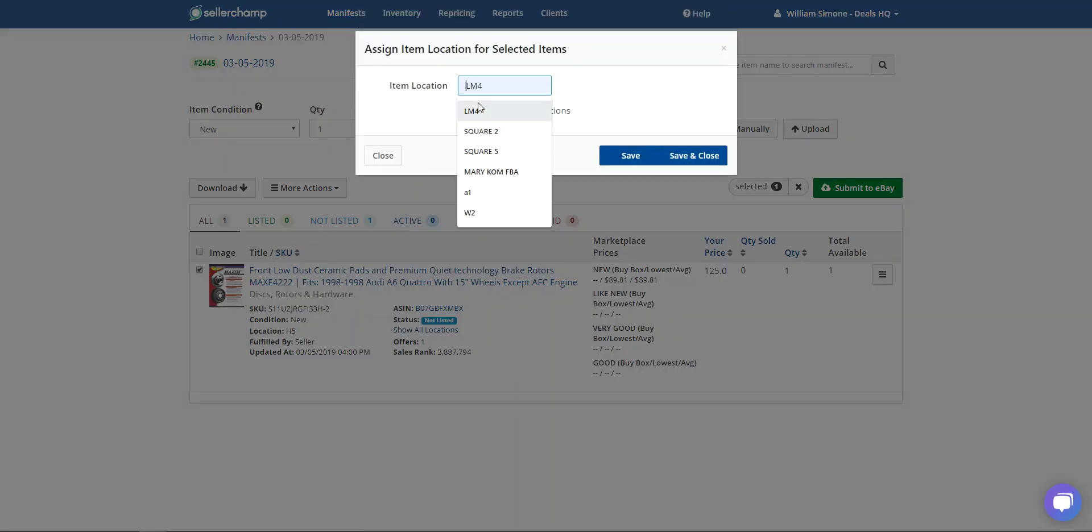
click(478, 109)
click(698, 156)
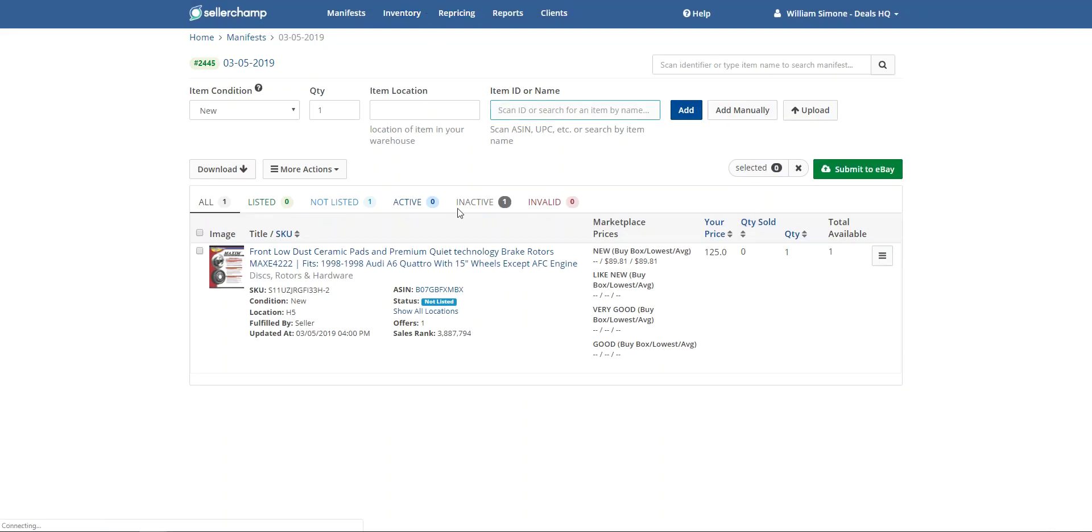
- Finish editing the row, keeping location LM4
mouse_move(347, 312)
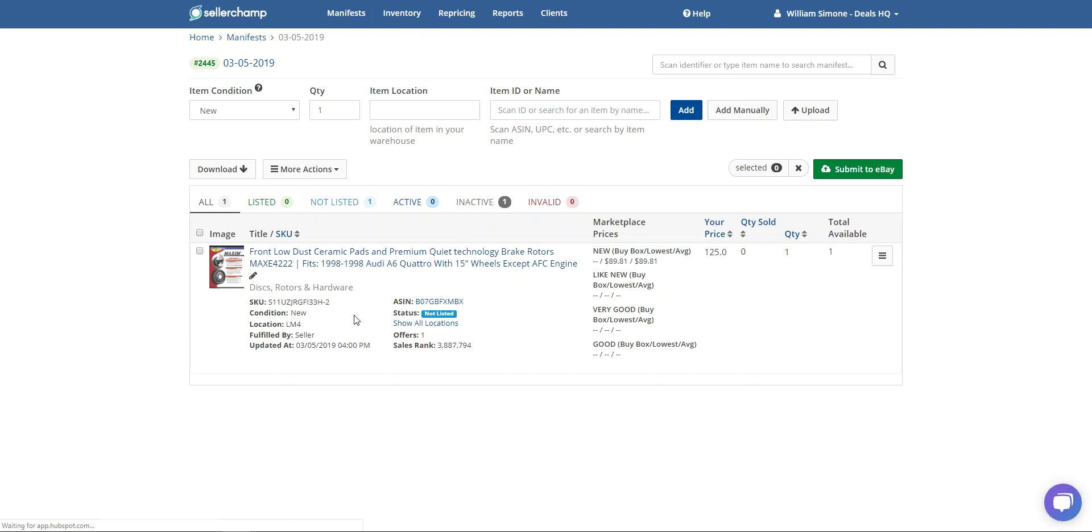
click(472, 329)
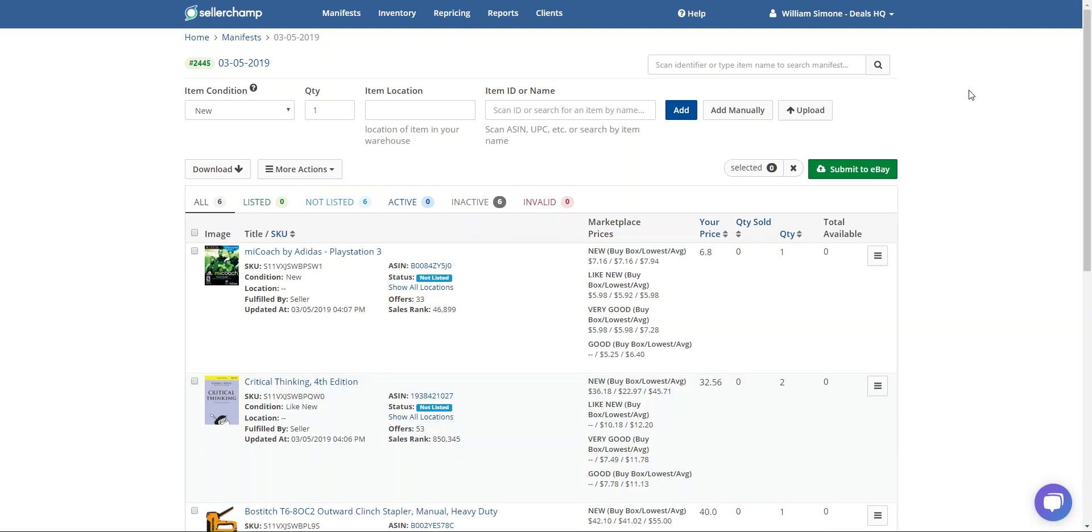
mouse_move(1087, 58)
mouse_down()
mouse_move(1088, 284)
mouse_move(1088, 44)
mouse_up()
- Open bulk Assign Item Location for the manifest and pick LM4 from saved locations
click(316, 174)
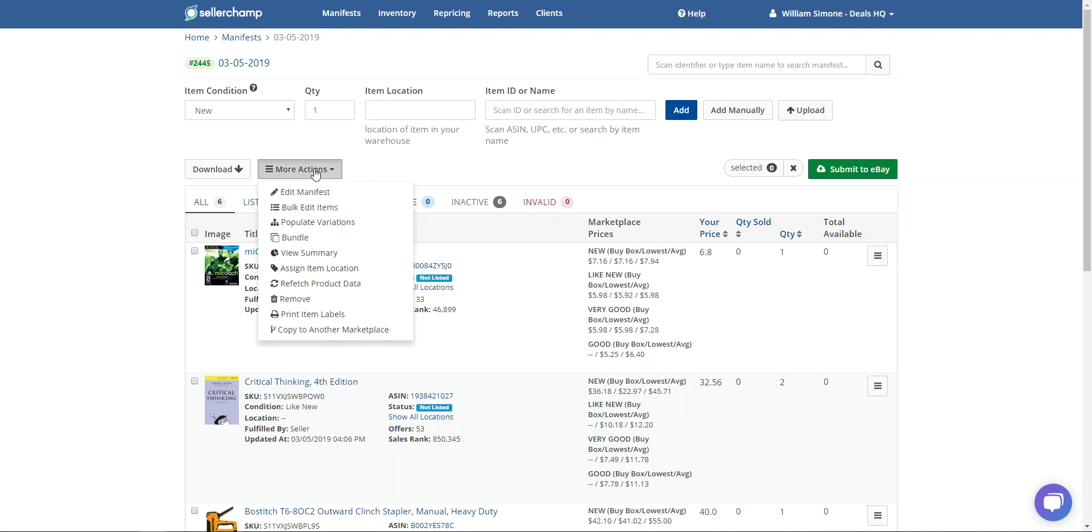
click(298, 271)
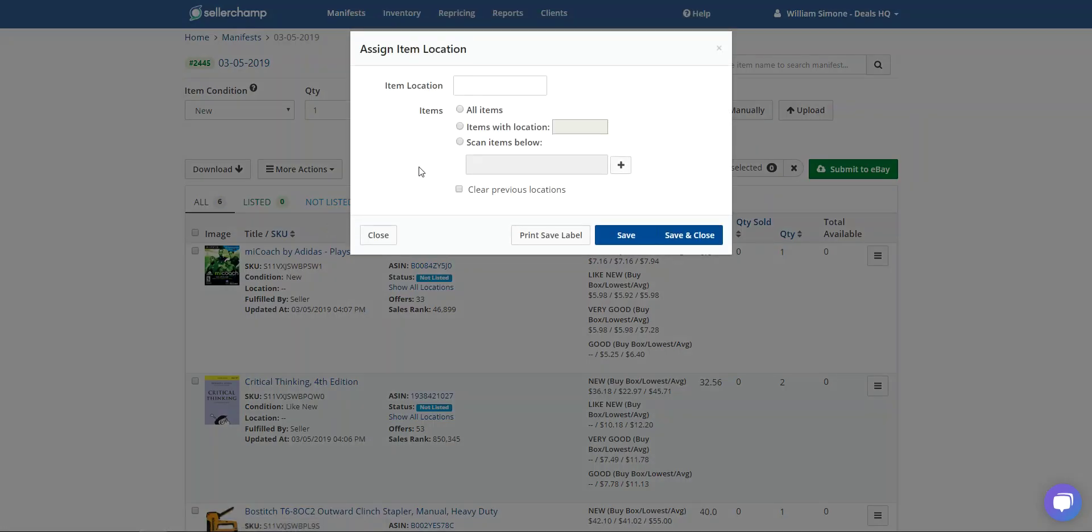
click(493, 80)
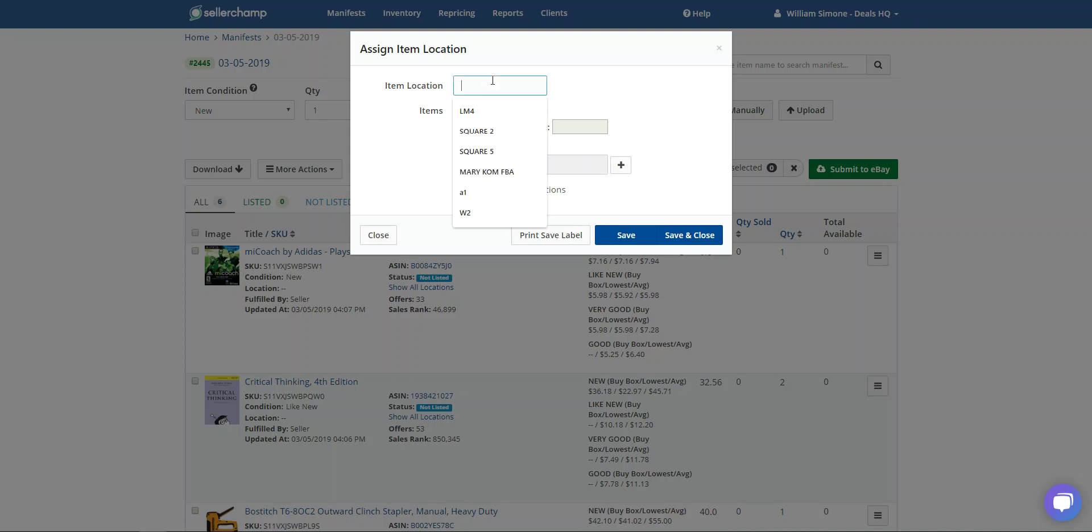
click(602, 85)
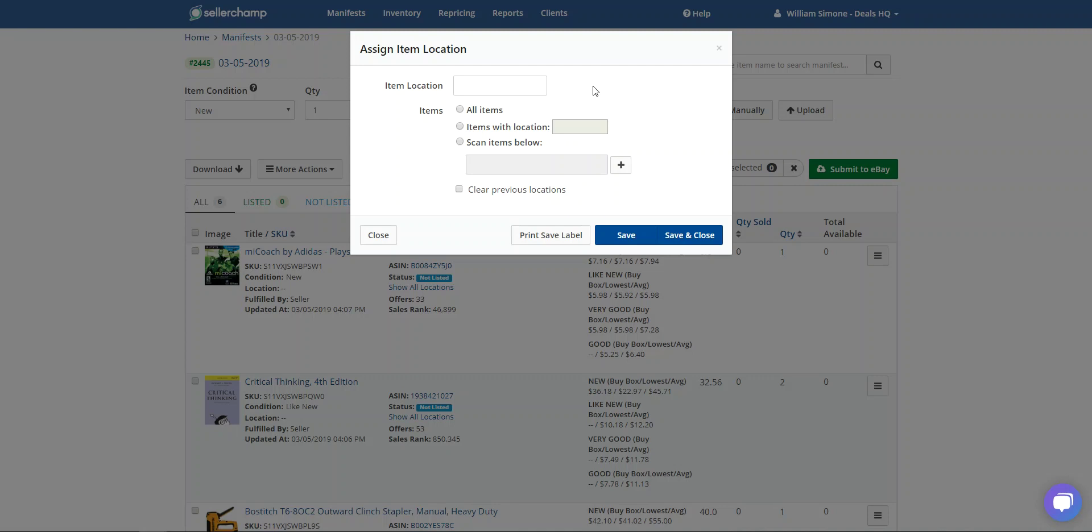
click(516, 84)
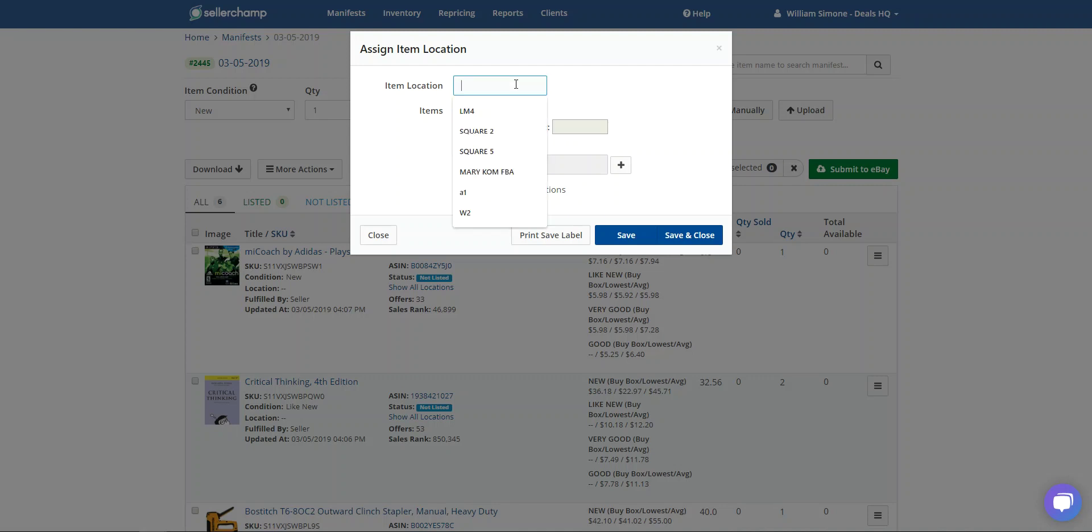
click(496, 110)
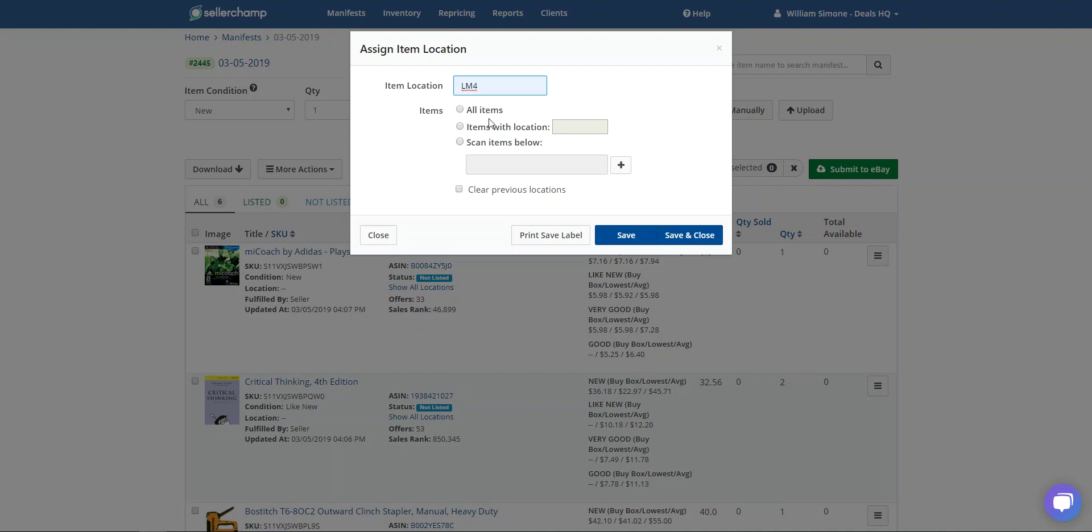
- Clear the Item Location field and save, getting the success confirmation
double_click(492, 80)
key(BackSpace)
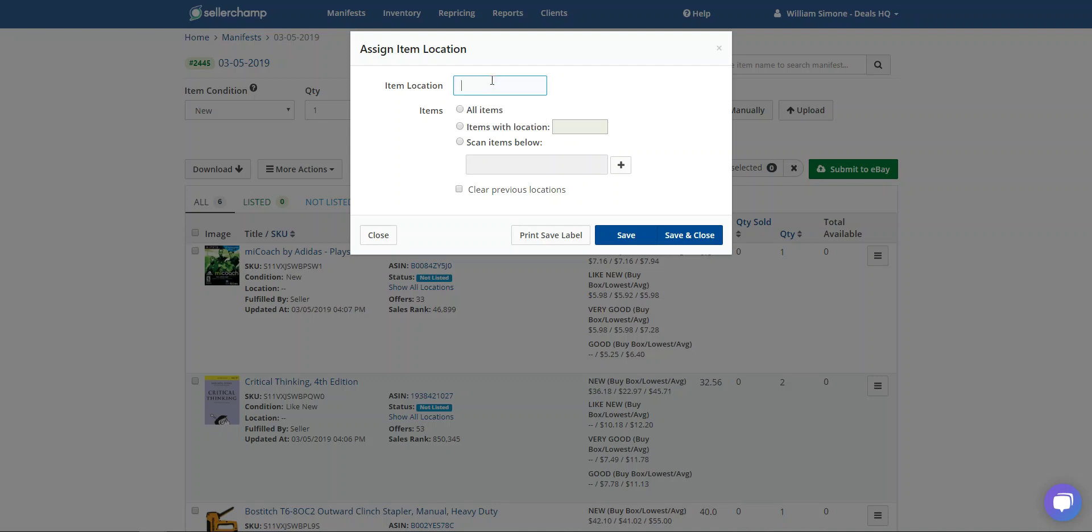
click(624, 89)
click(543, 240)
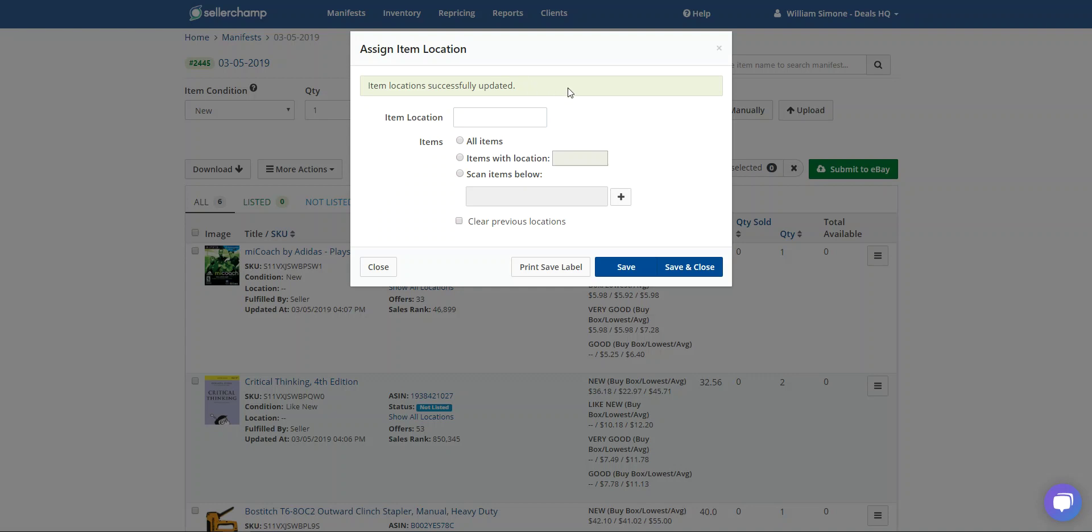
- Set Item Location to LM4 and choose to scan items below
click(486, 117)
click(476, 141)
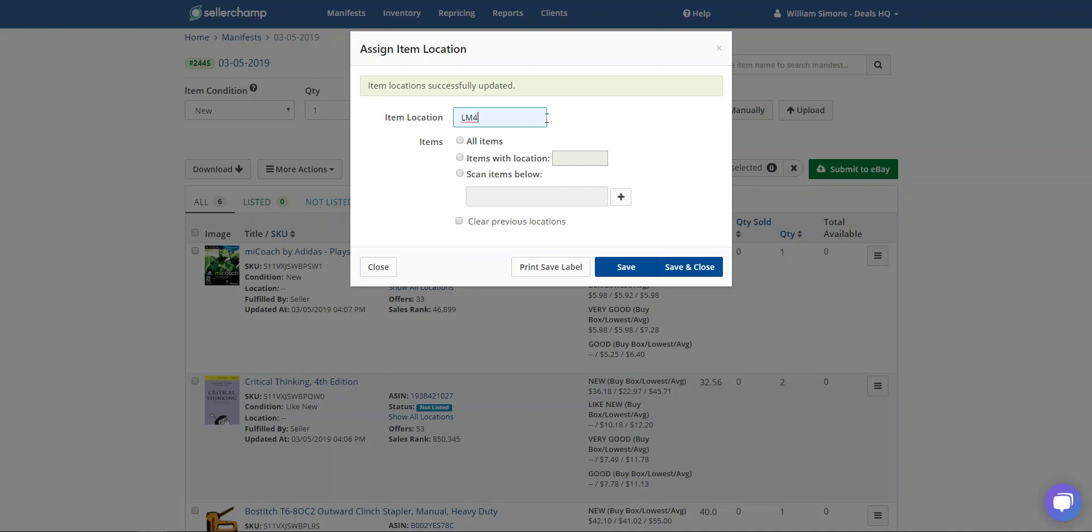
click(582, 118)
click(487, 174)
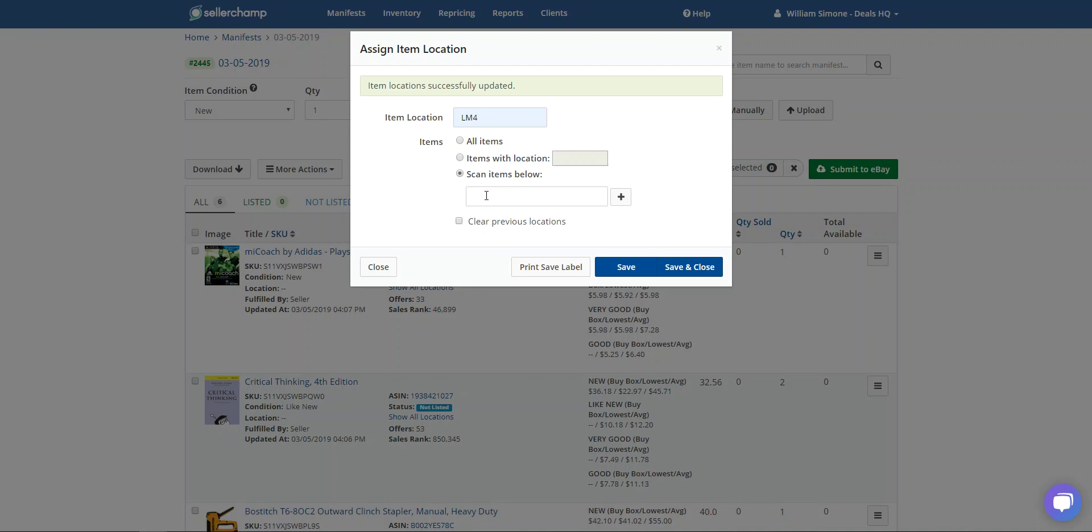
click(486, 195)
- Scan SKUs S11VXJSWBKQCH and S11N0JMMGXE2X and save them to LM4
click(479, 195)
right_click(478, 195)
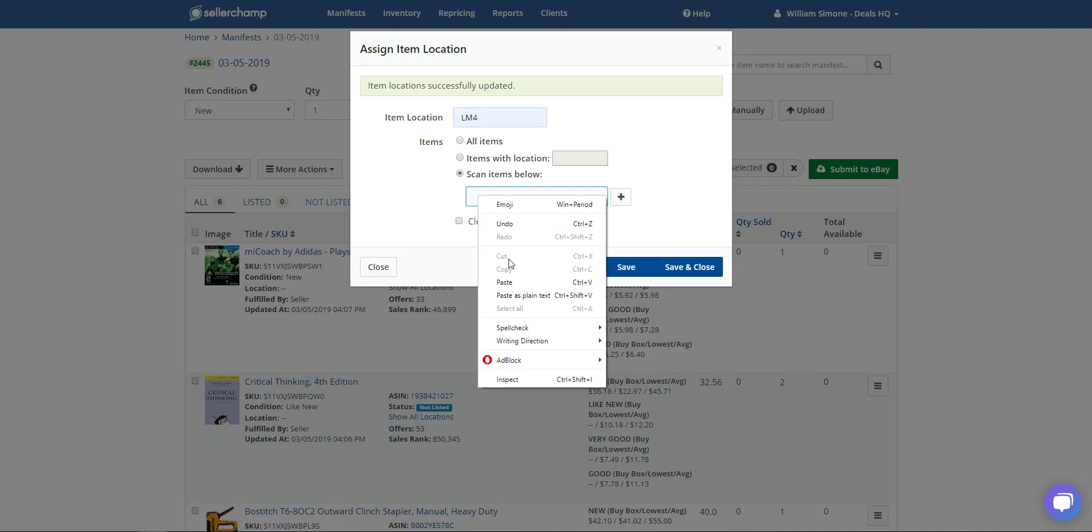
click(510, 282)
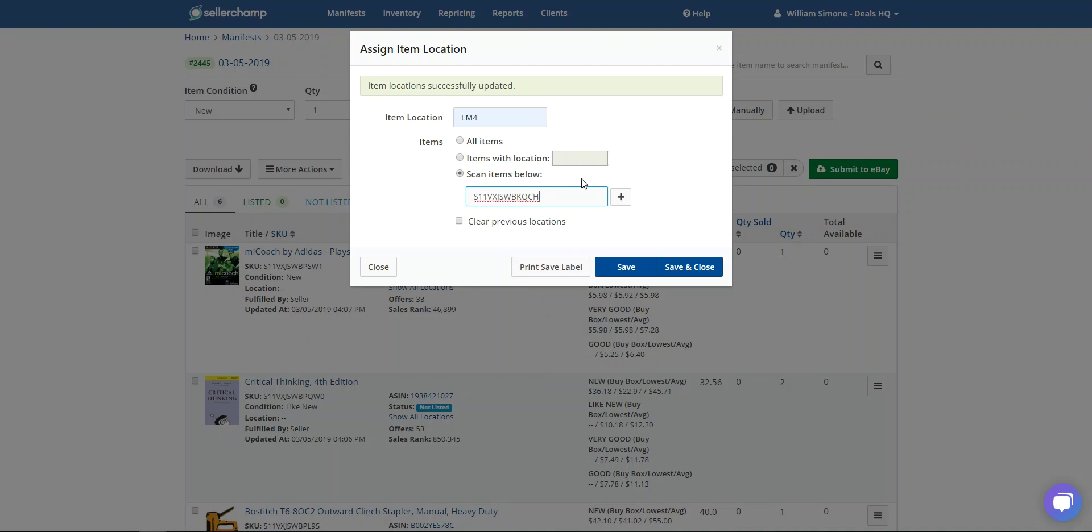
click(621, 197)
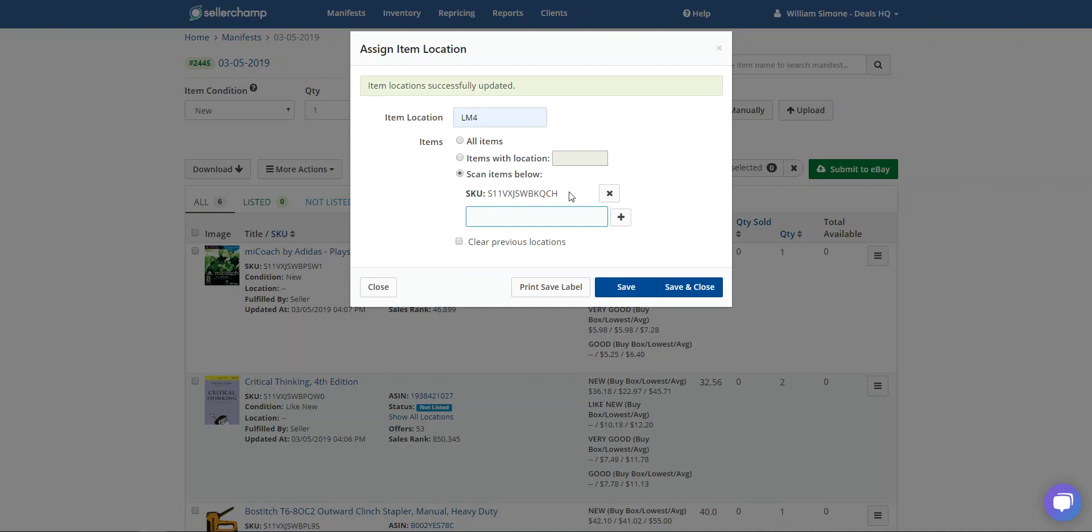
right_click(497, 217)
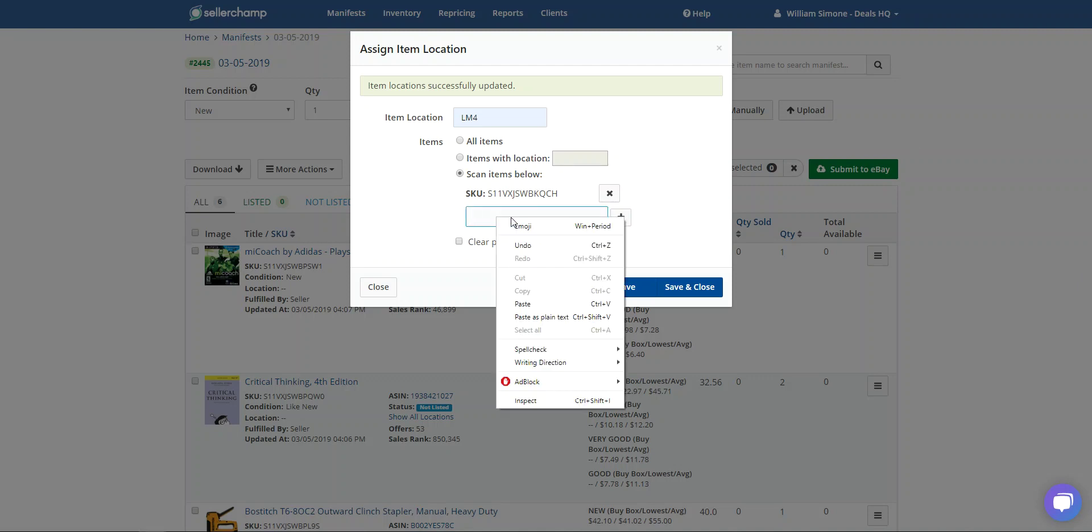
click(522, 304)
click(622, 217)
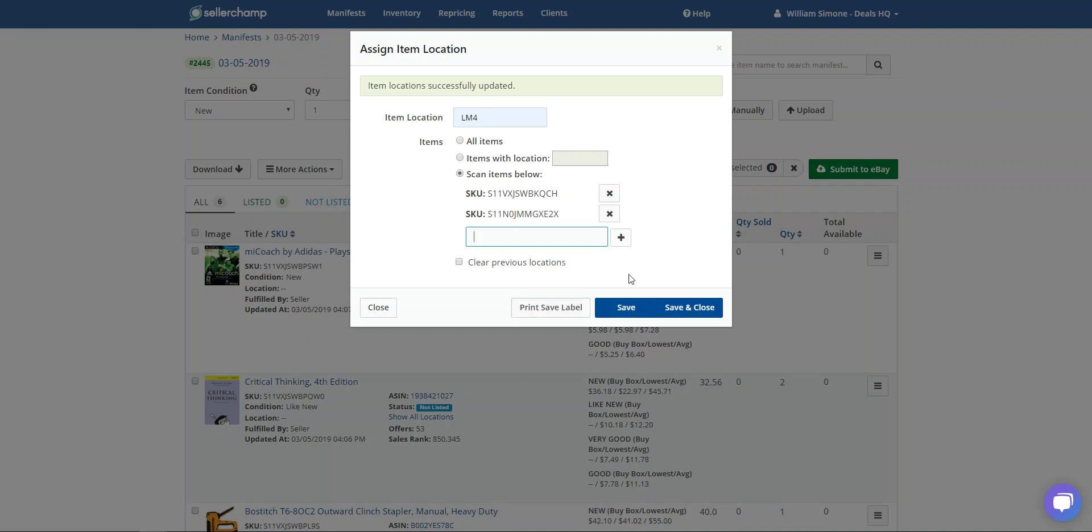
click(626, 307)
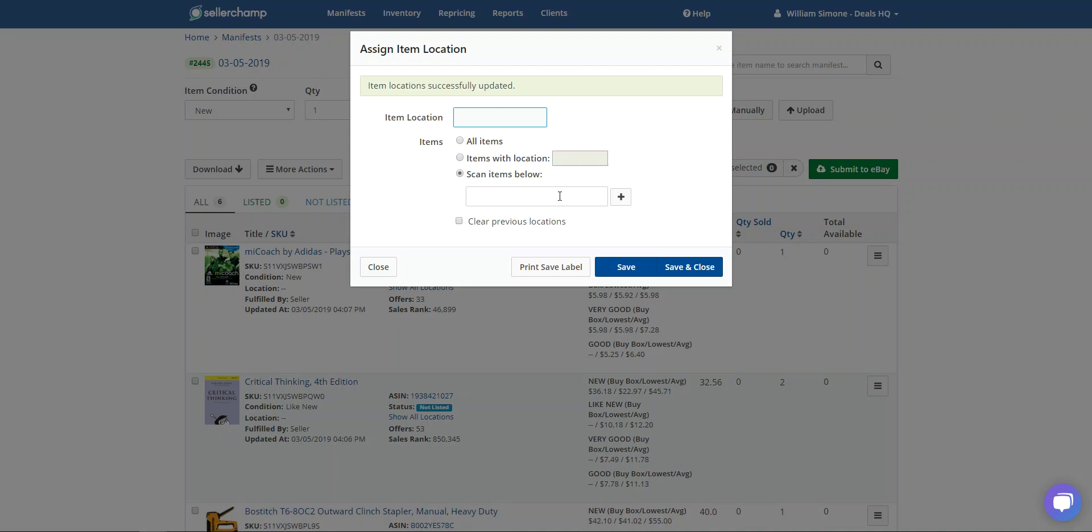
- Choose location W2 and add scanned item B005U5JPM4
click(494, 118)
click(473, 244)
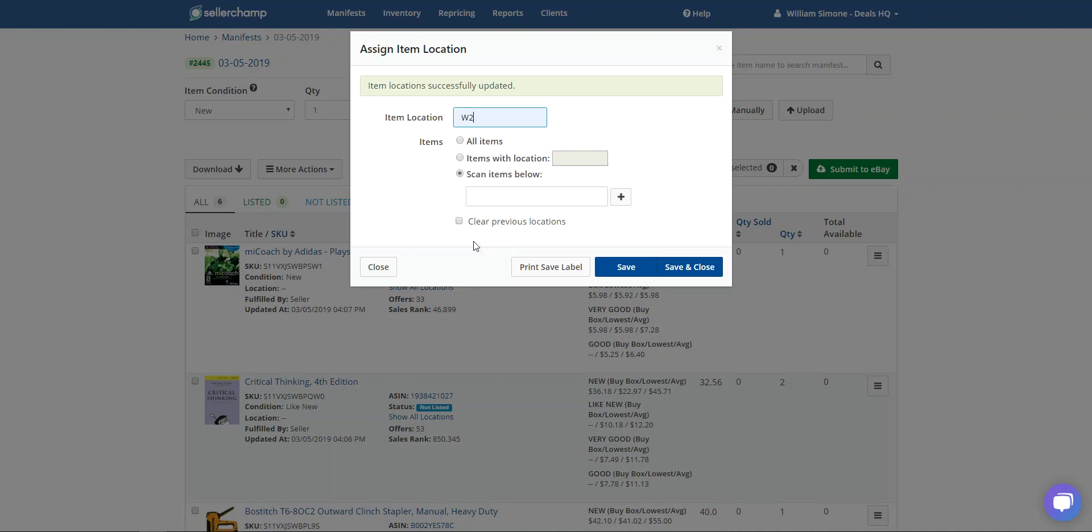
click(496, 195)
right_click(480, 197)
click(517, 284)
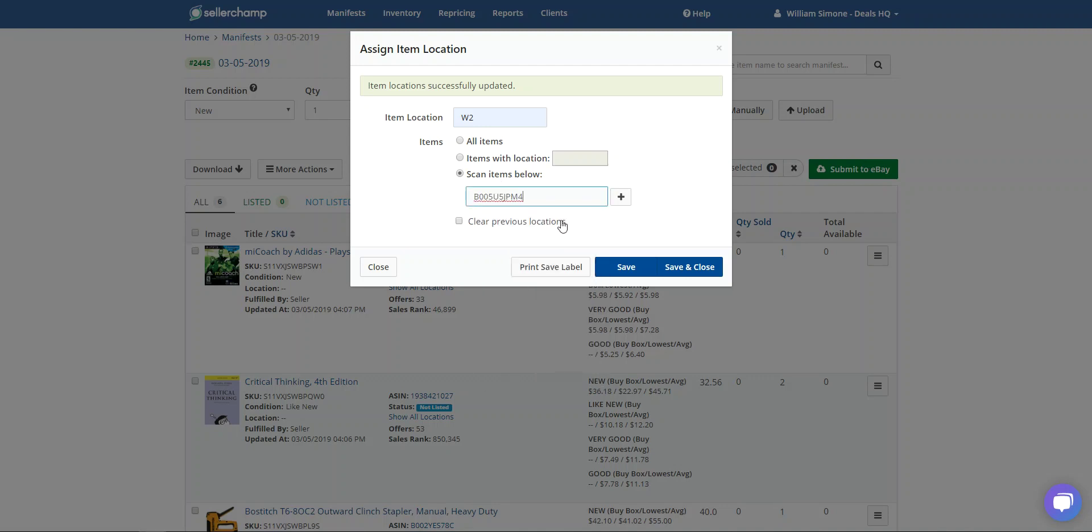
click(621, 197)
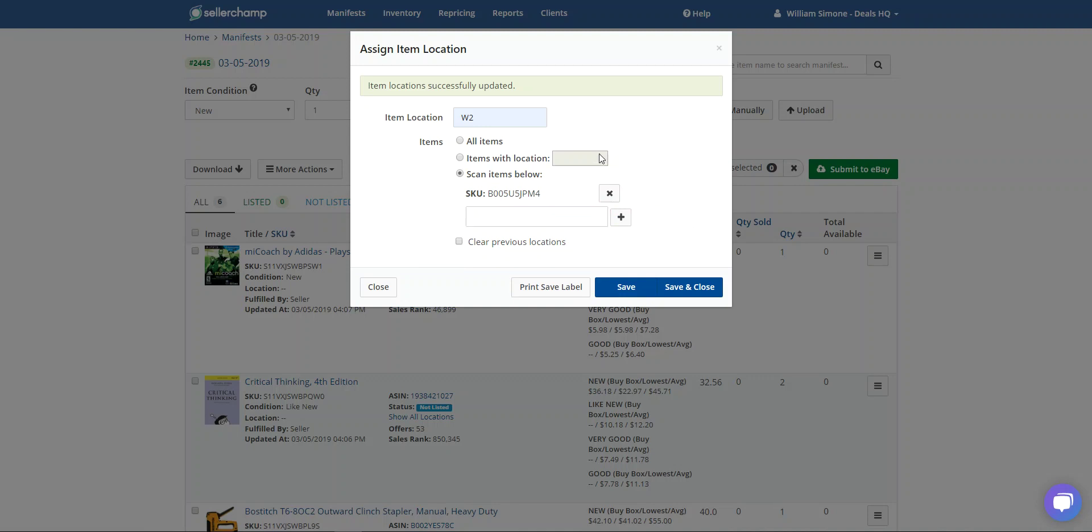
- Paste stapler SKU S11VXJSWBPL9S, save the assignment, and close the dialog
click(482, 208)
right_click(482, 210)
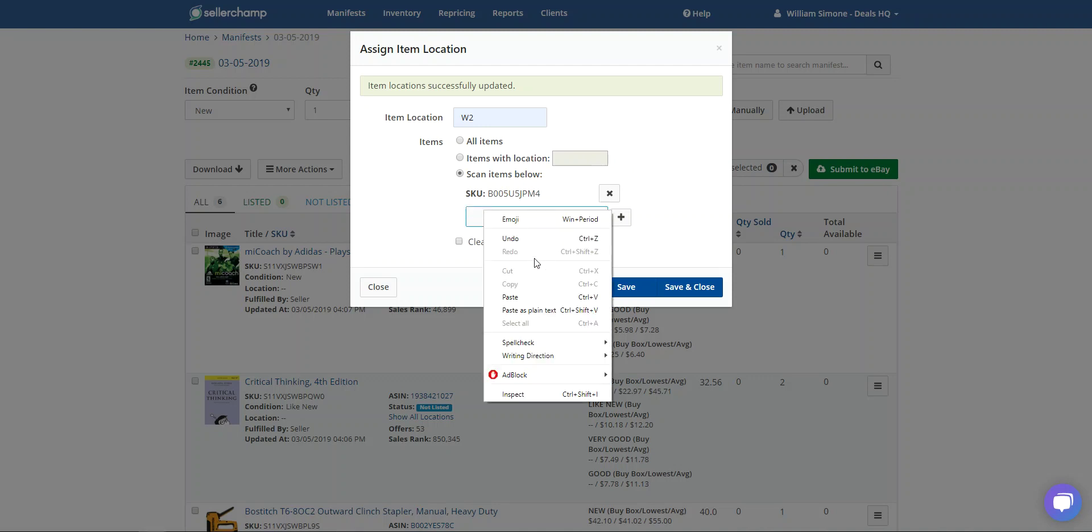
click(527, 296)
click(637, 290)
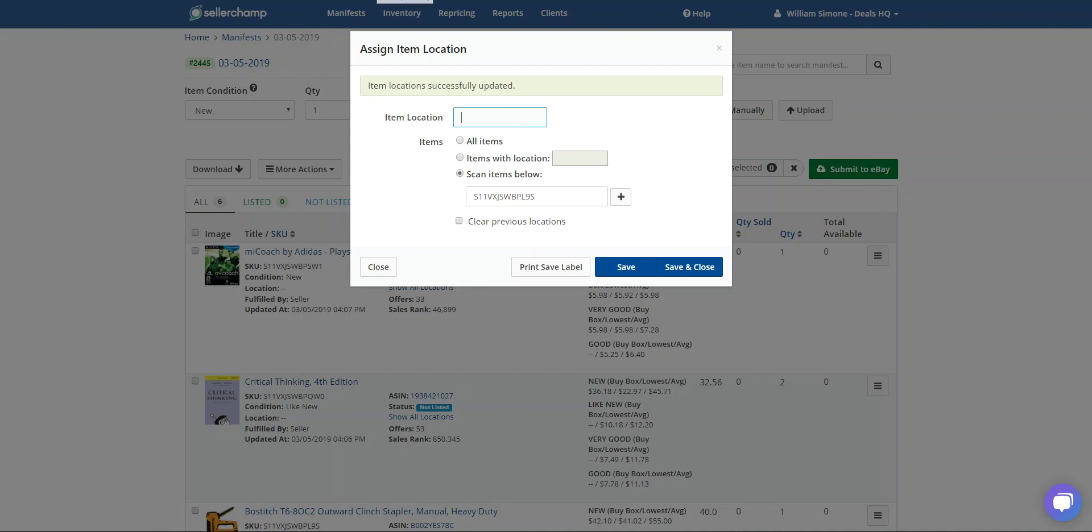
key(Escape)
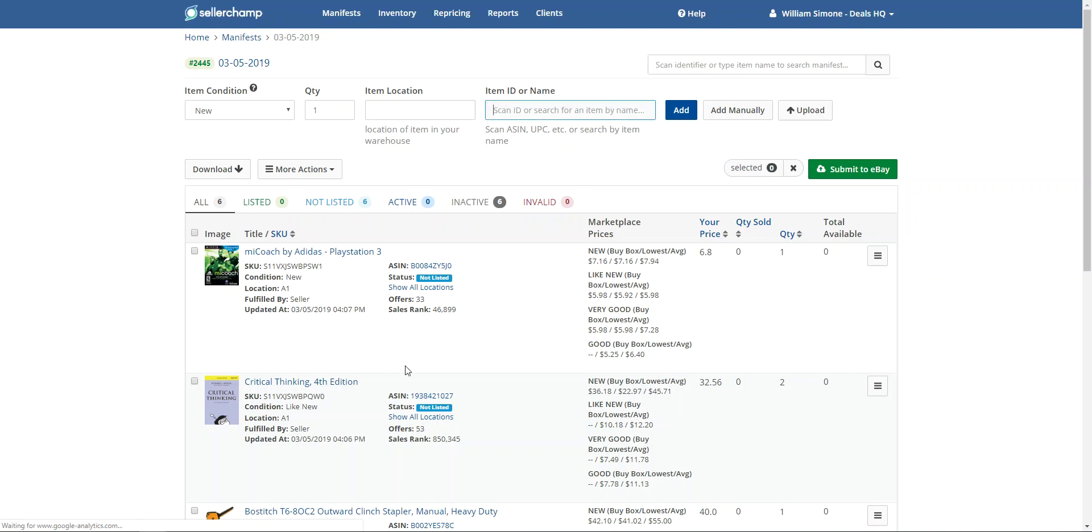
- Review the manifest items' locations and start inline editing the brake rotors' condition
scroll(695, 272, down, 5)
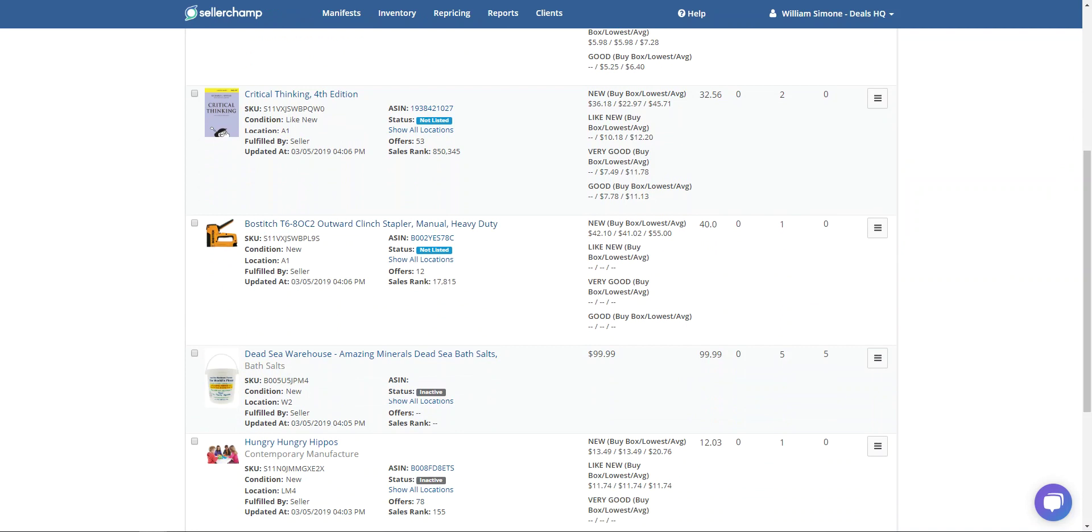
drag(1087, 250, 1087, 358)
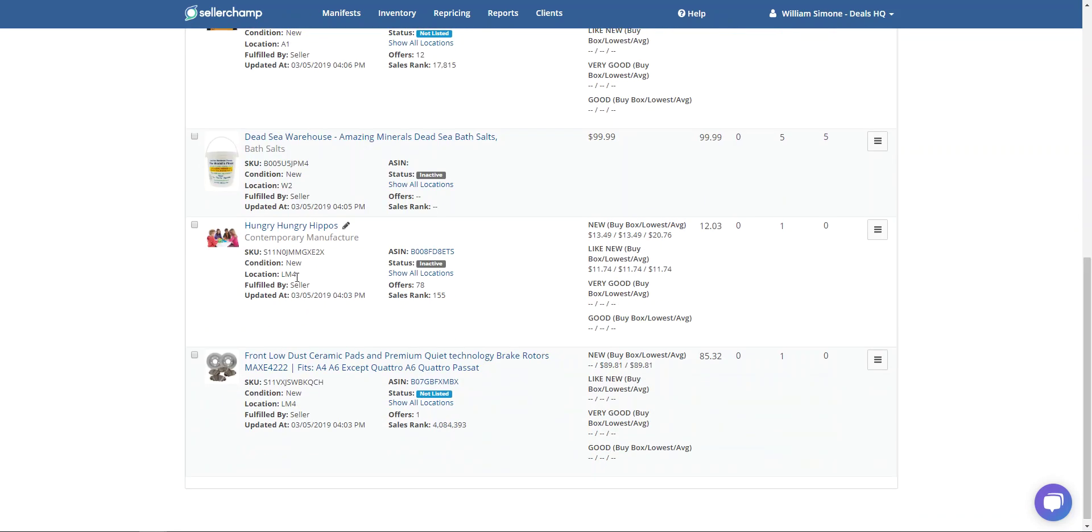
click(293, 393)
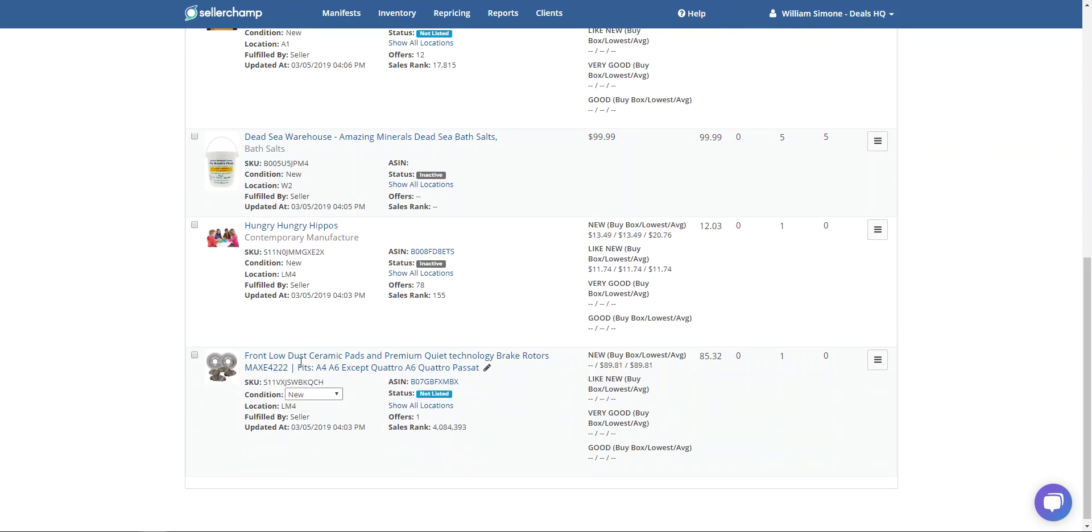
drag(1086, 319, 1088, 106)
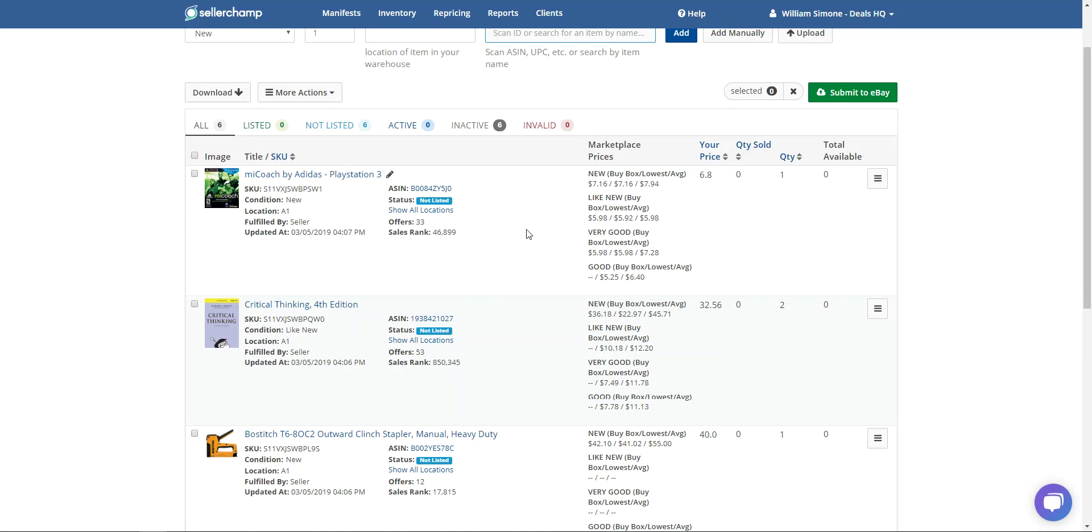
- Go to the Inventory page and select the Barbie doll product
click(397, 13)
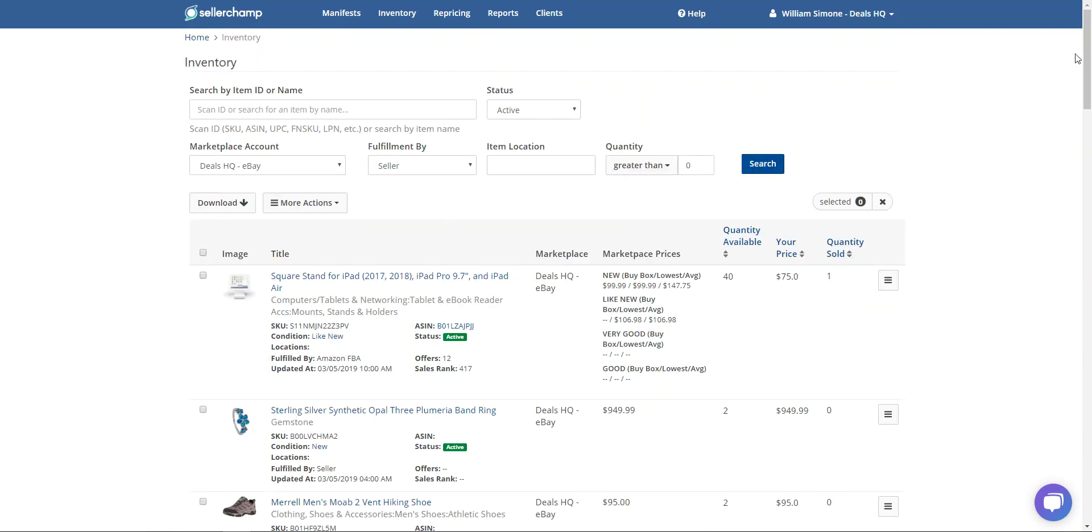
drag(1088, 50, 1089, 140)
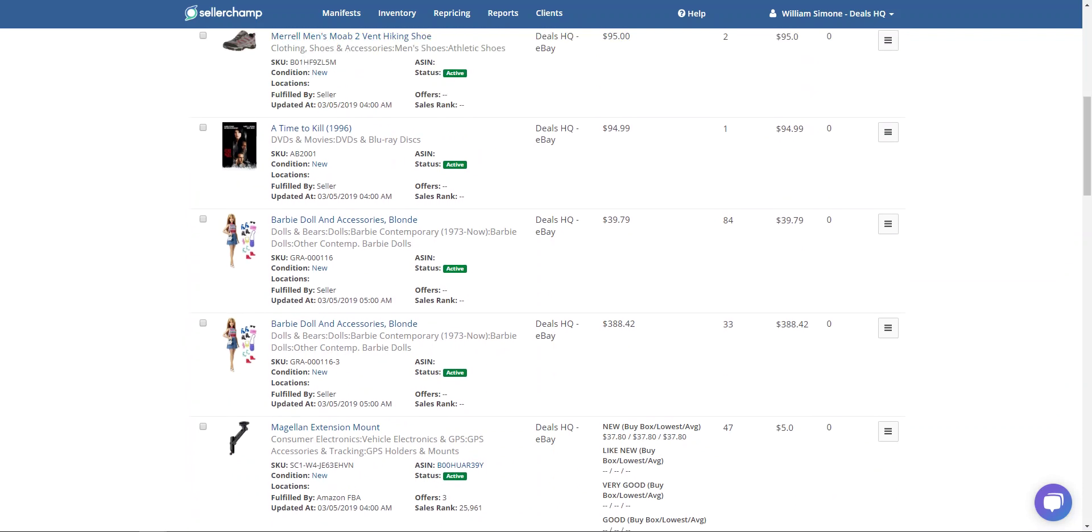
click(203, 221)
drag(1088, 147, 1087, 59)
- Open Assign Item Location from More Actions, then close it without saving
click(316, 205)
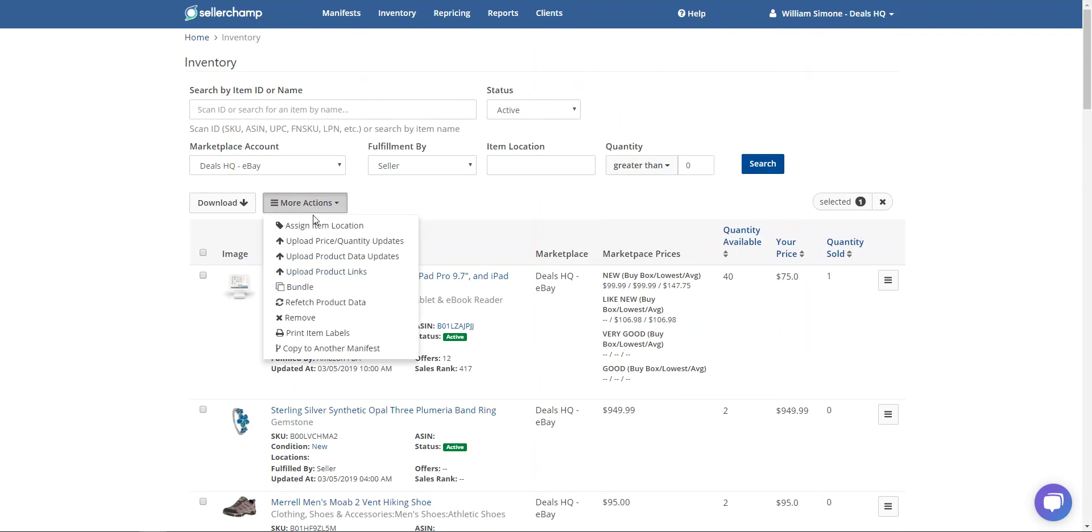
click(316, 225)
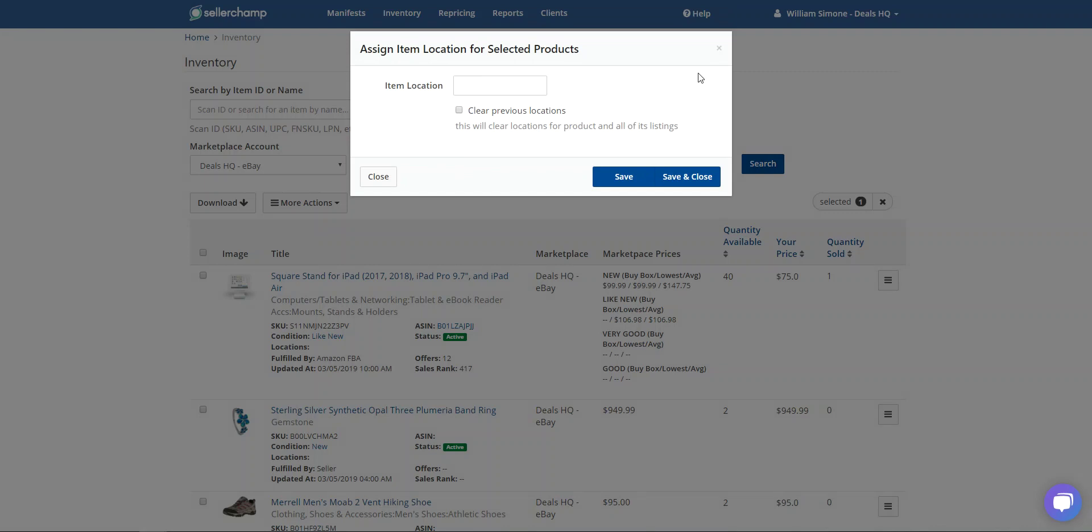
click(719, 48)
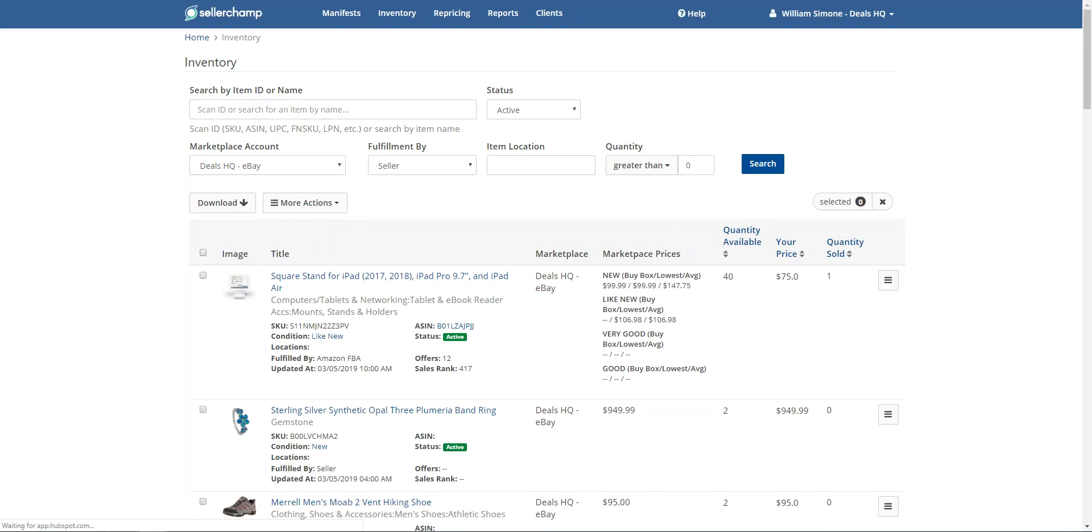
click(319, 203)
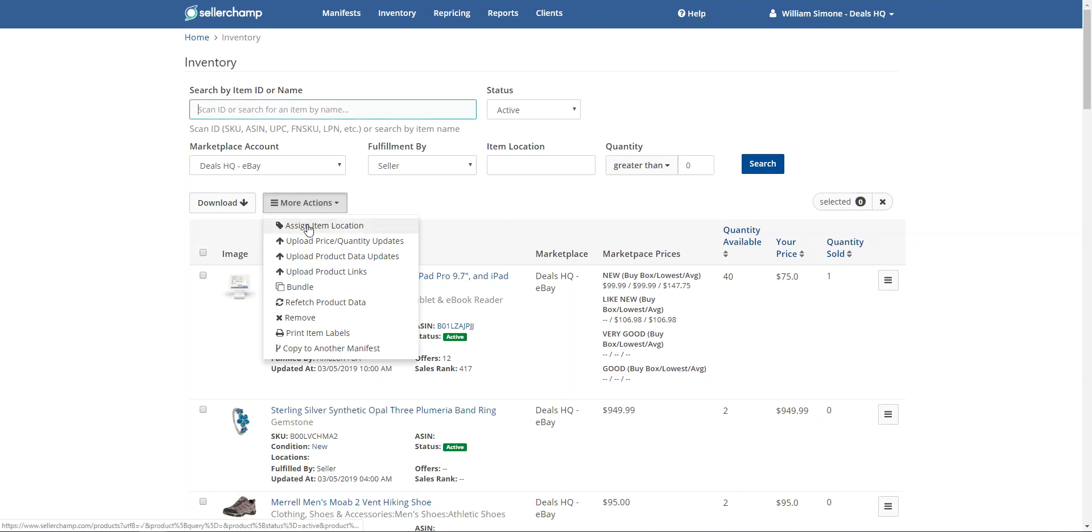
- Open Assign Item Location and enter R3 as the item location
click(312, 225)
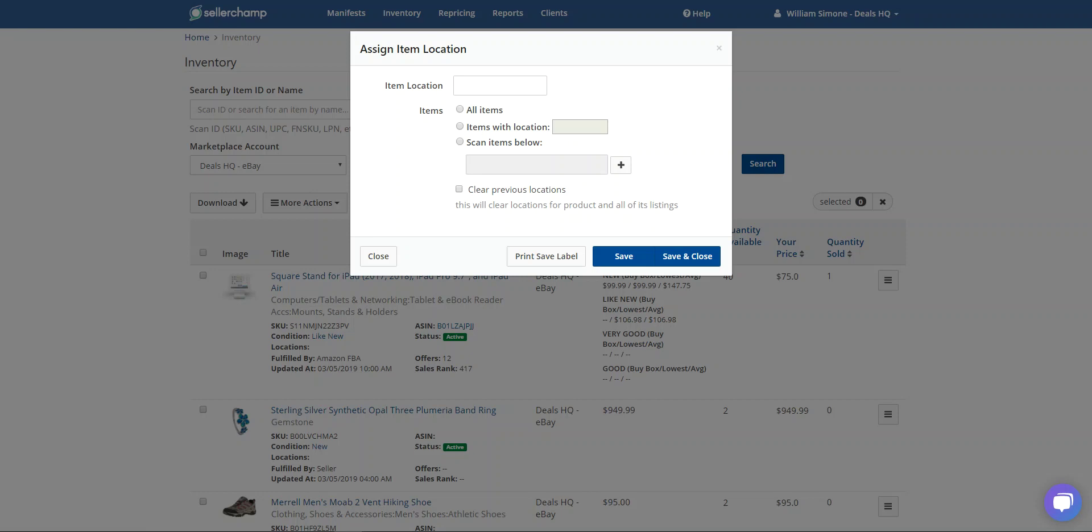
click(468, 86)
right_click(467, 86)
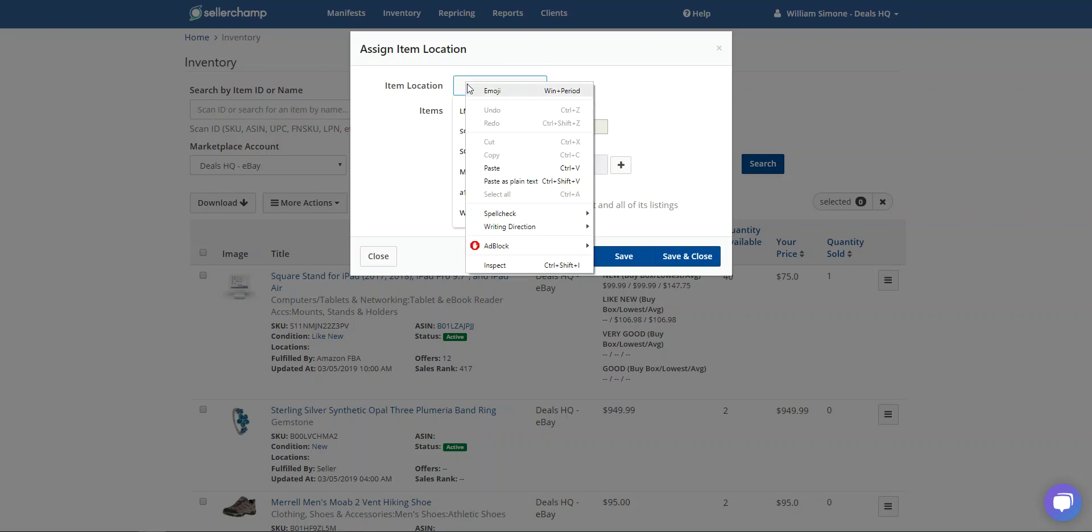
click(462, 86)
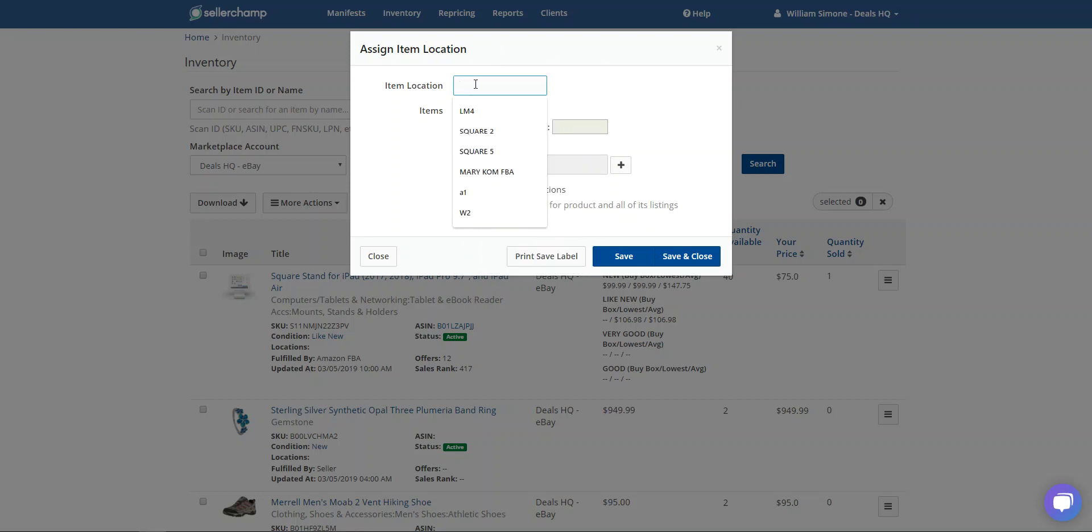
text(R)
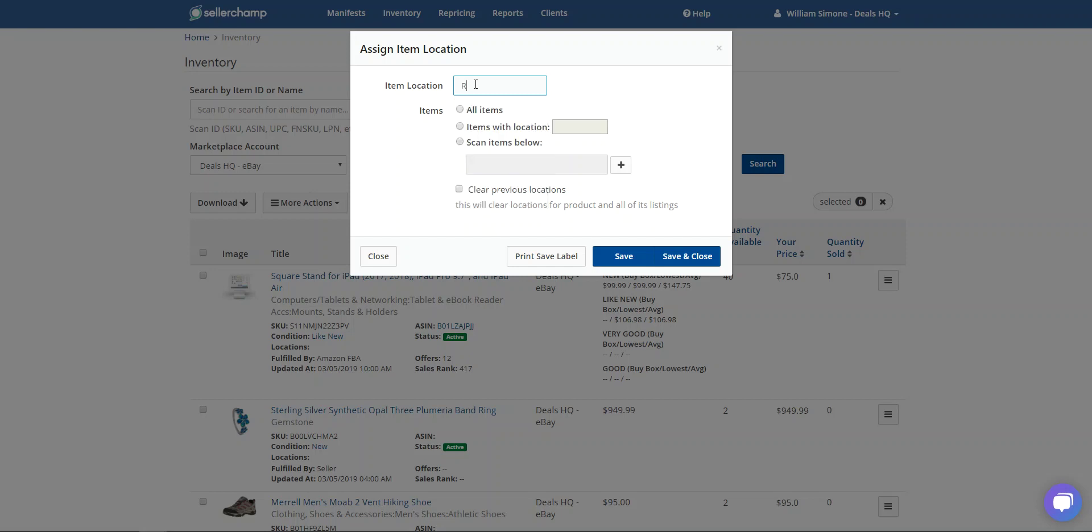
text(3)
- Choose scanned items only and add brake rotors SKU S11VXJSWBKQCH to the scan list
click(485, 145)
key(super+period)
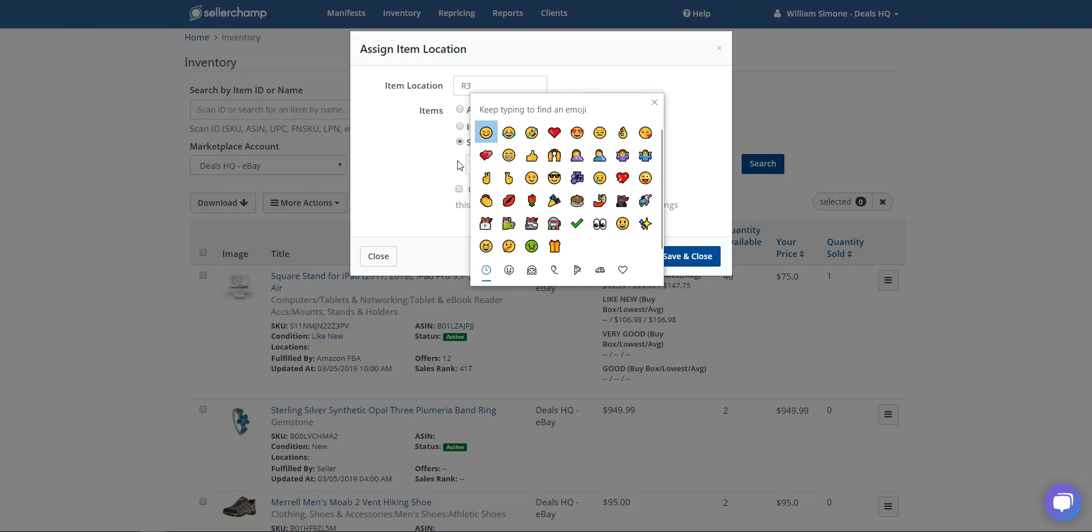
key(Escape)
right_click(474, 164)
click(507, 249)
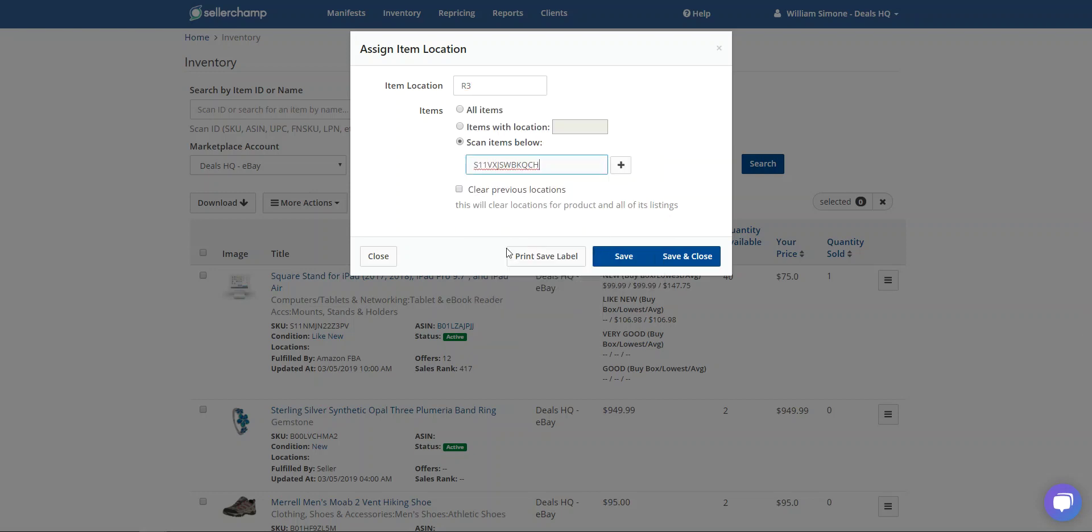
click(526, 191)
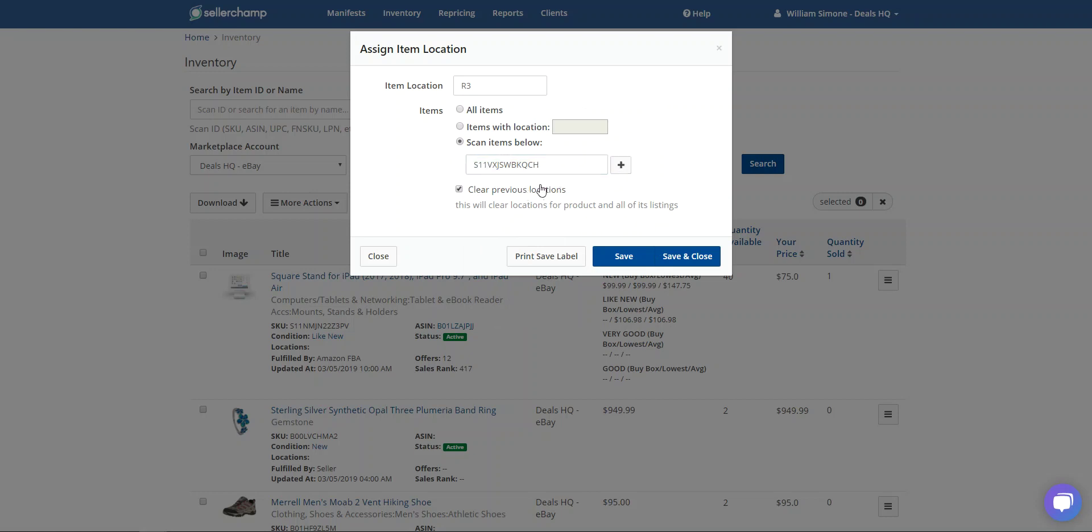
click(625, 168)
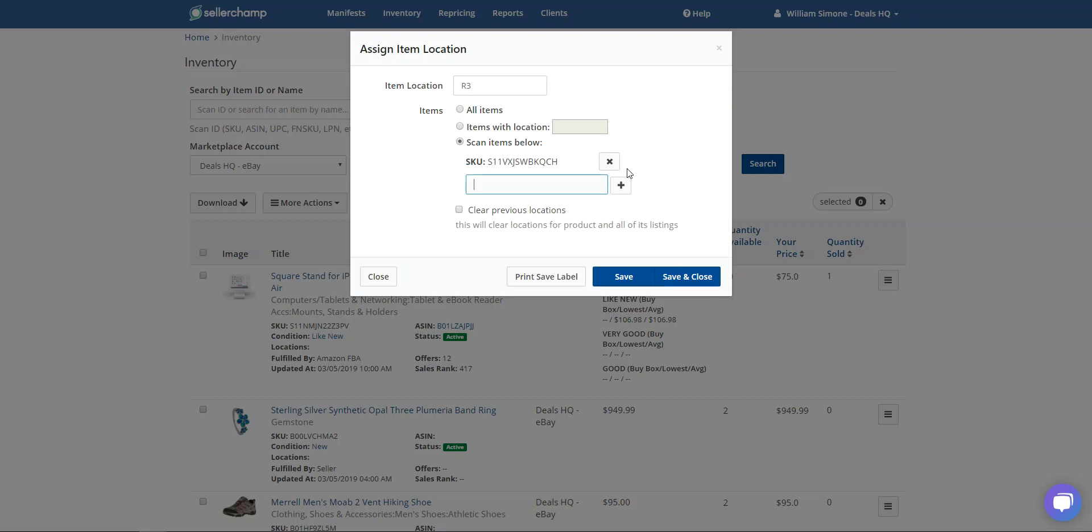
- Save location R3, then search inventory for SKU S11VXJSWBKQCH
click(686, 276)
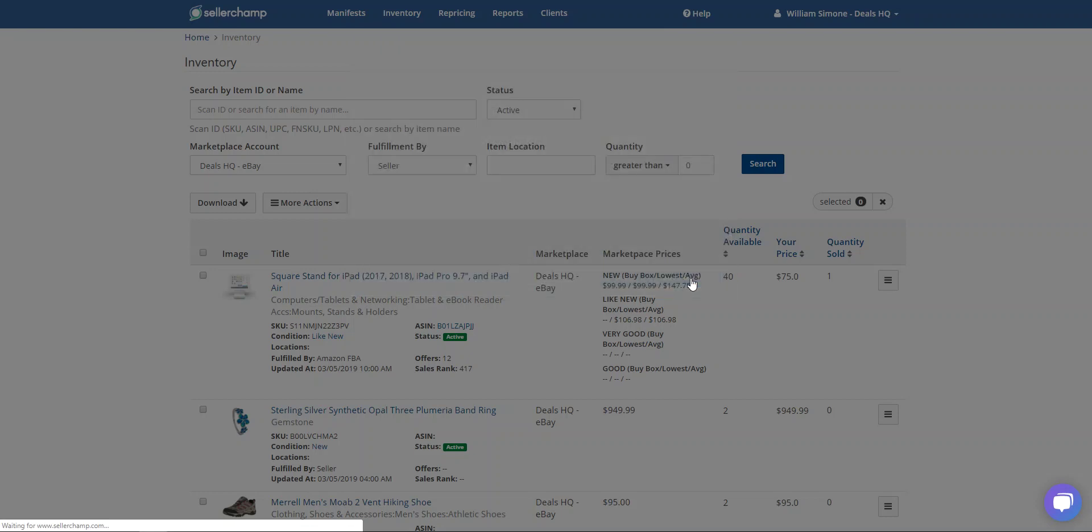
right_click(212, 110)
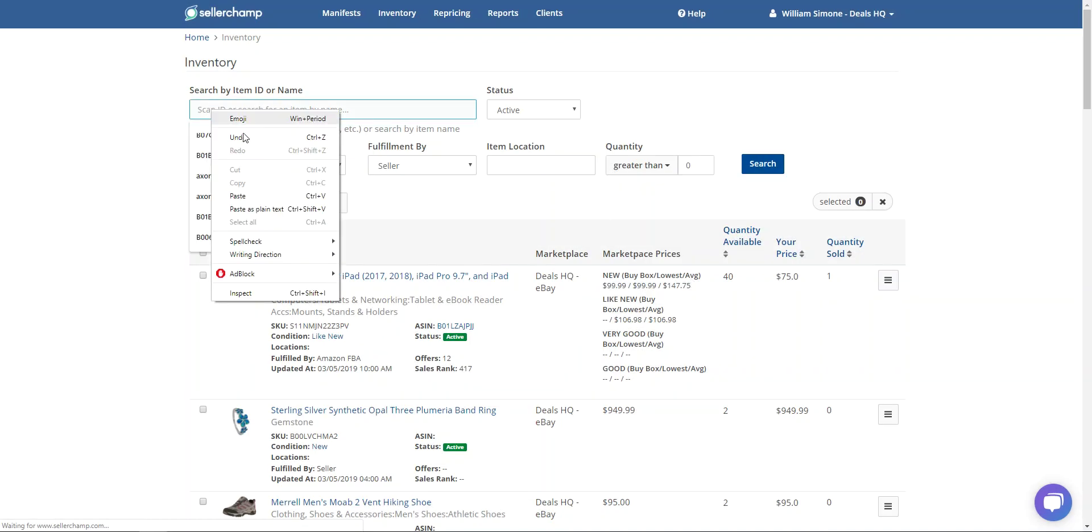
click(349, 118)
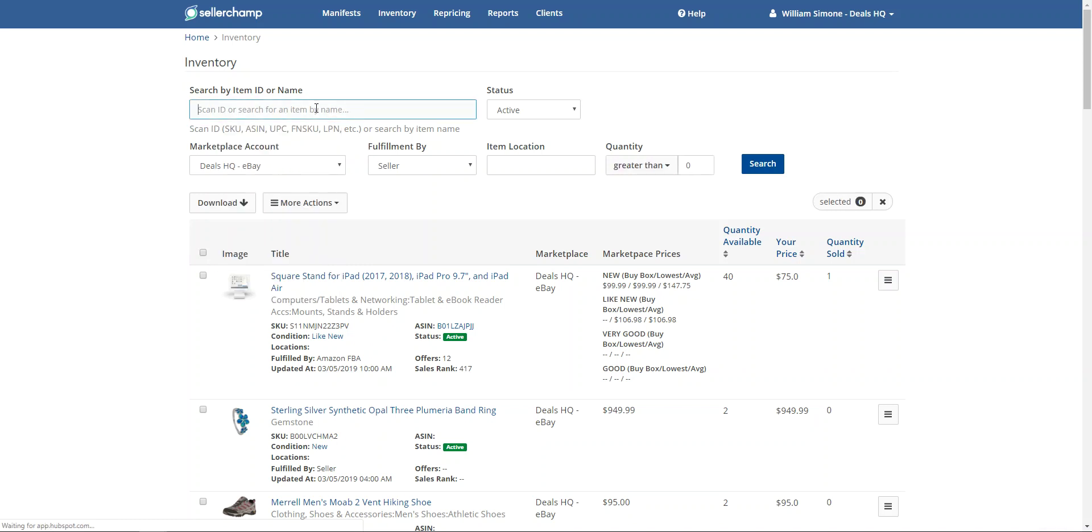
right_click(316, 109)
click(351, 195)
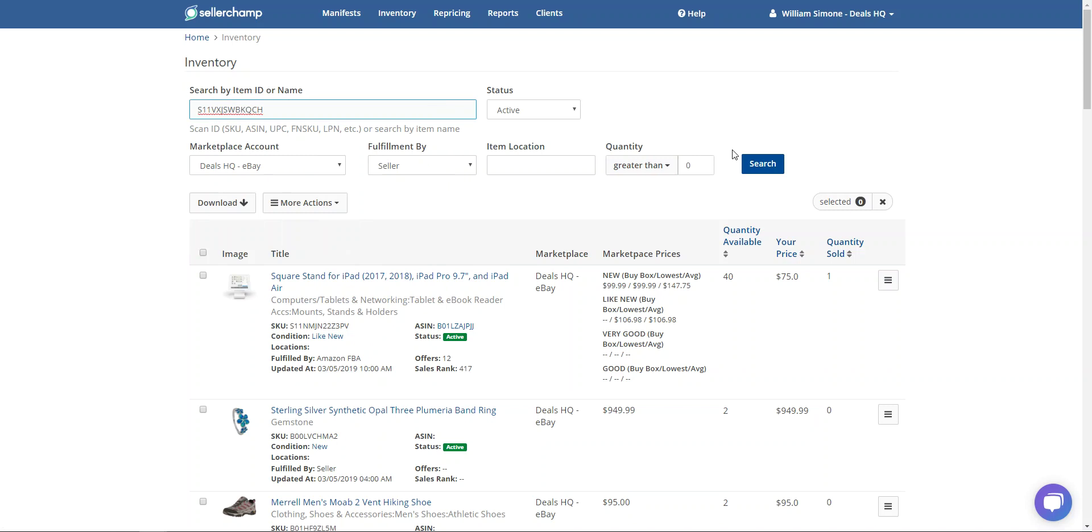
click(762, 164)
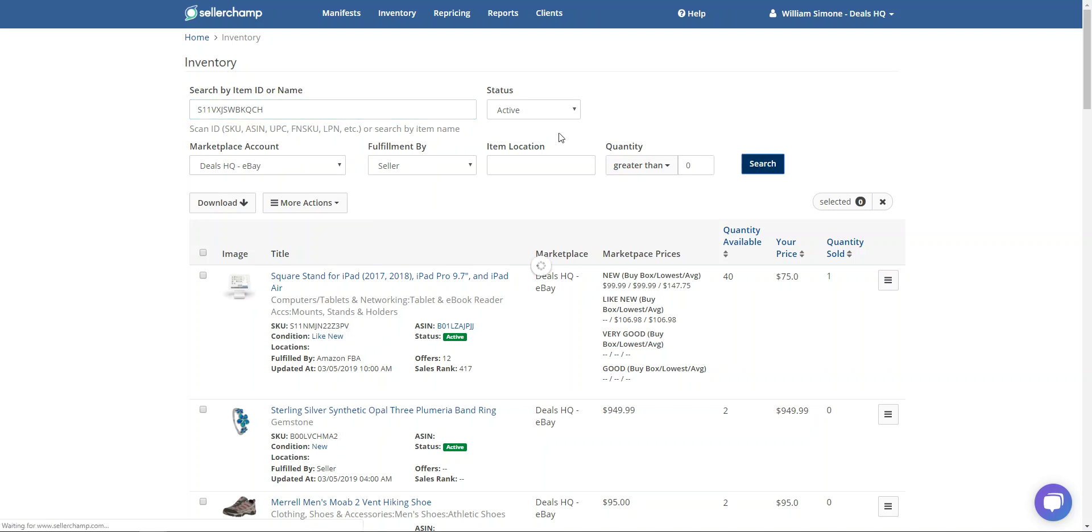